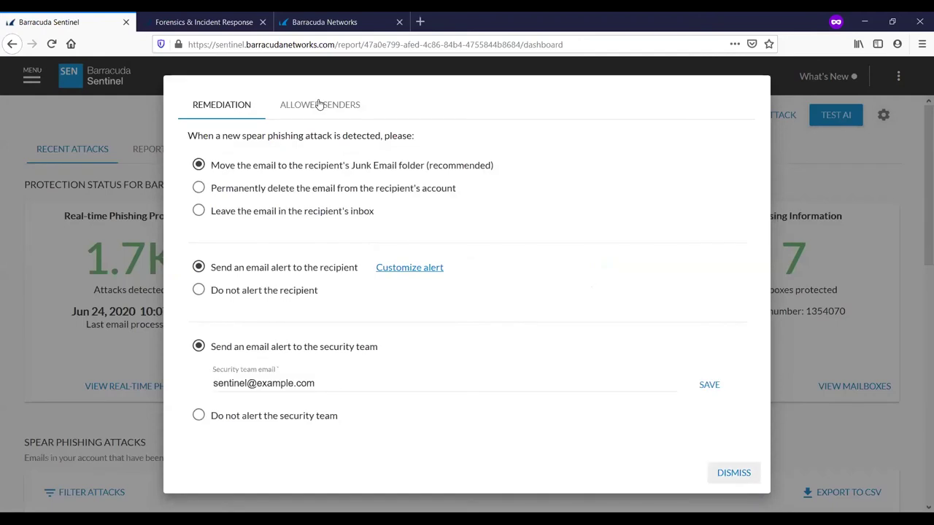
View the allowed senders list, return to the remediation settings and close the settings dialog.
left_click(319, 105)
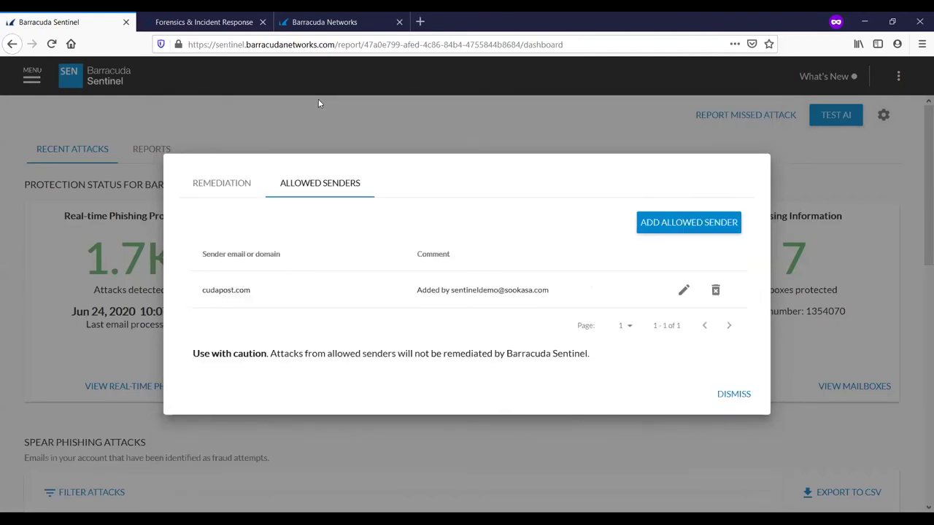
left_click(213, 194)
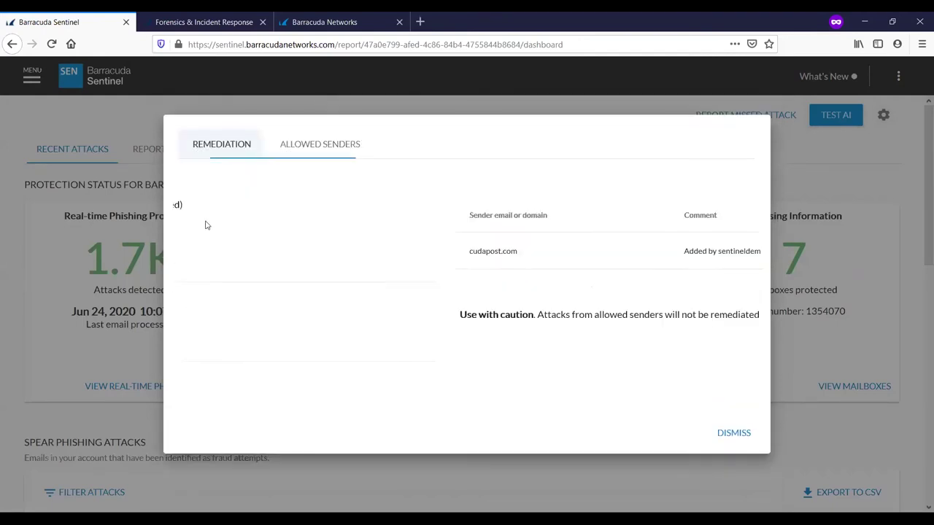
left_click(61, 130)
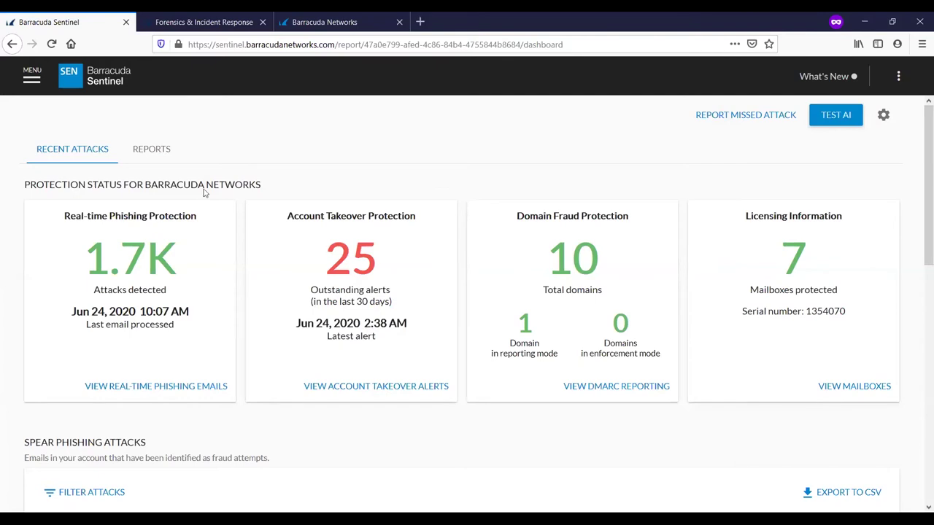
Review the attack types and remediation statuses in the dashboard's spear phishing attacks list.
scroll(334, 284, "down", 1)
scroll(334, 284, "down", 1)
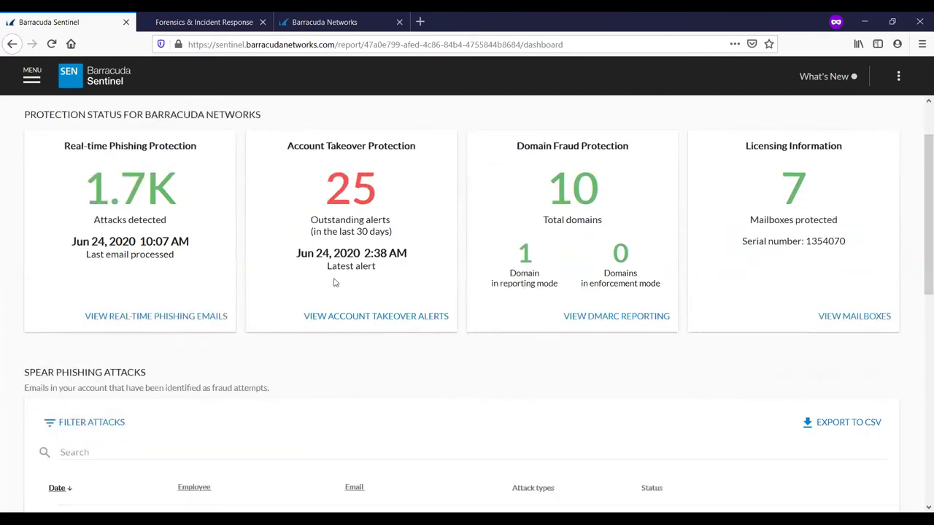
scroll(334, 283, "down", 6)
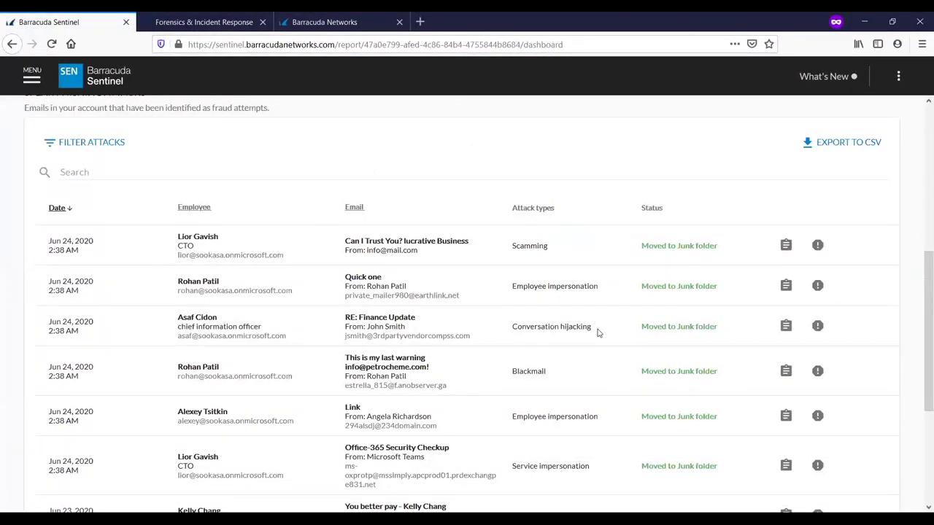
scroll(598, 332, "down", 2)
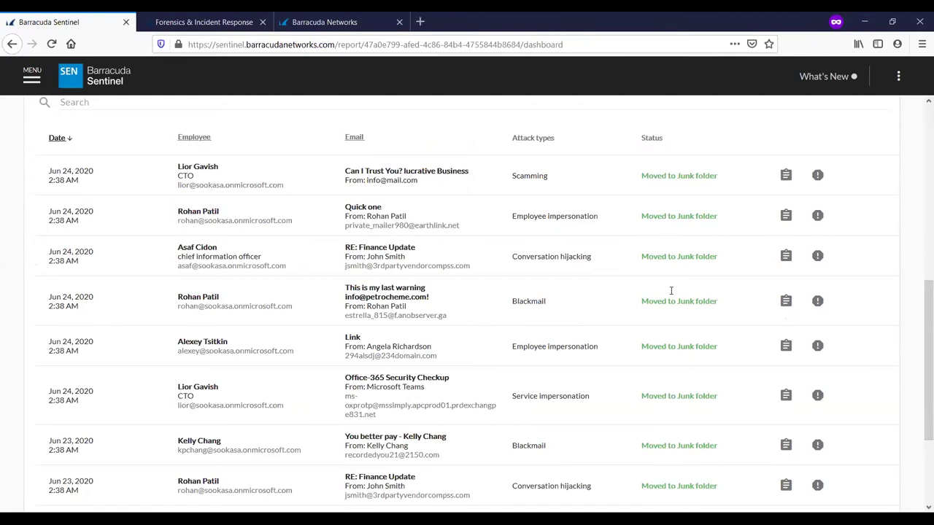
triple_click(649, 222)
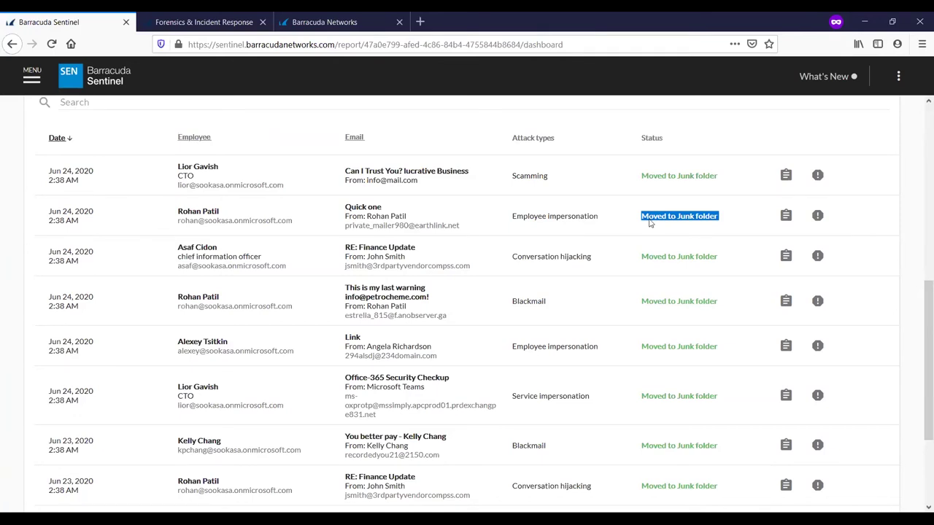
left_click(586, 304)
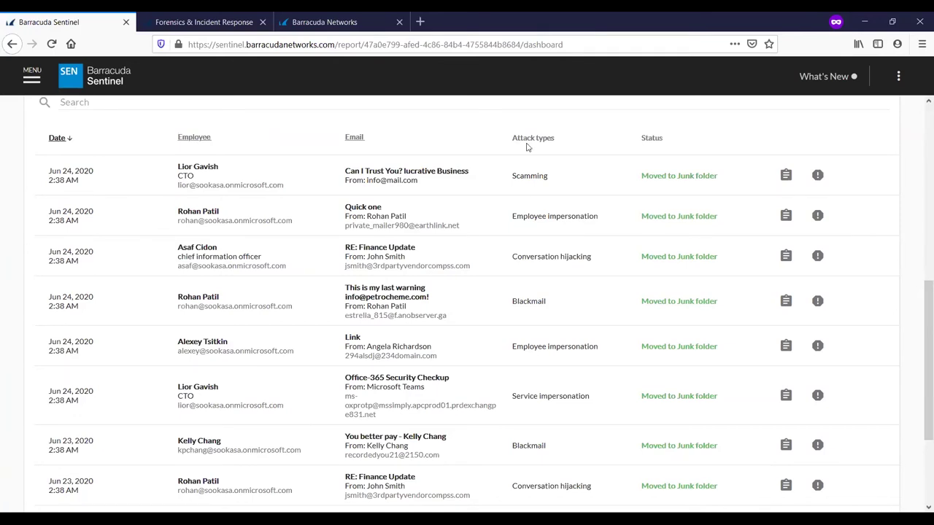
Open the details of the Jun 24 blackmail attack, examine its analysis reasons and email text, and dismiss them.
left_click(782, 302)
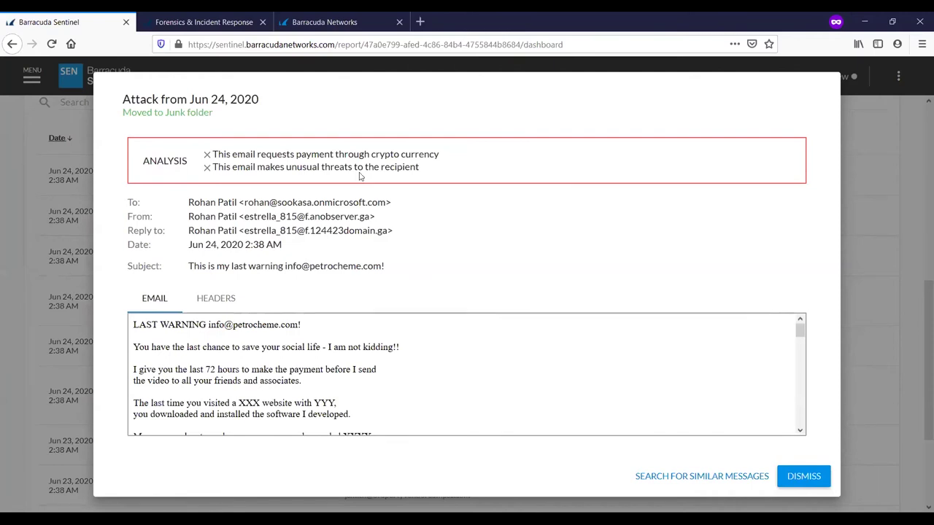
left_click_drag(215, 154, 520, 153)
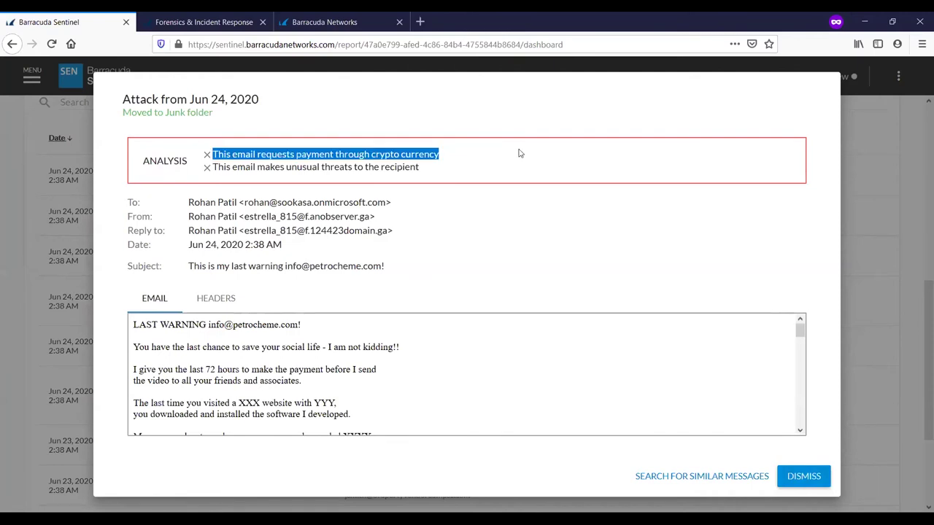
left_click(529, 195)
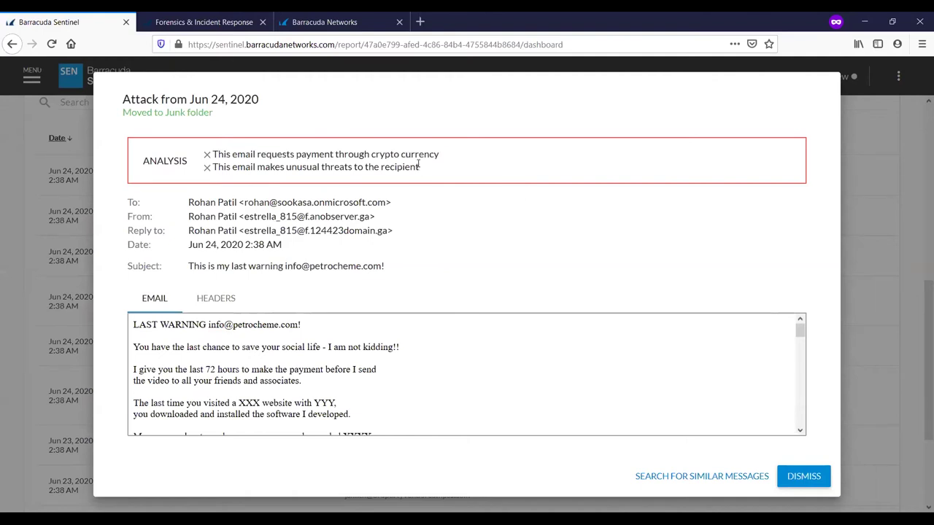
left_click_drag(213, 167, 466, 173)
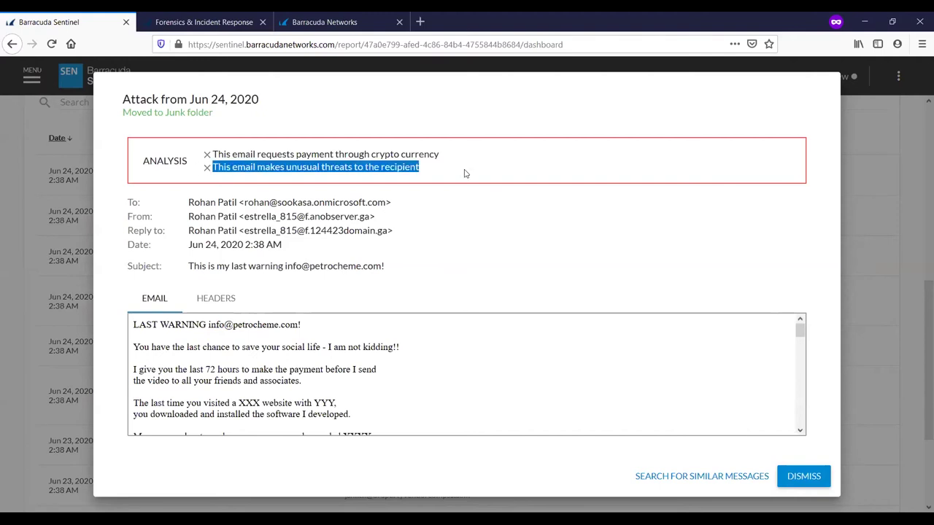
left_click(480, 301)
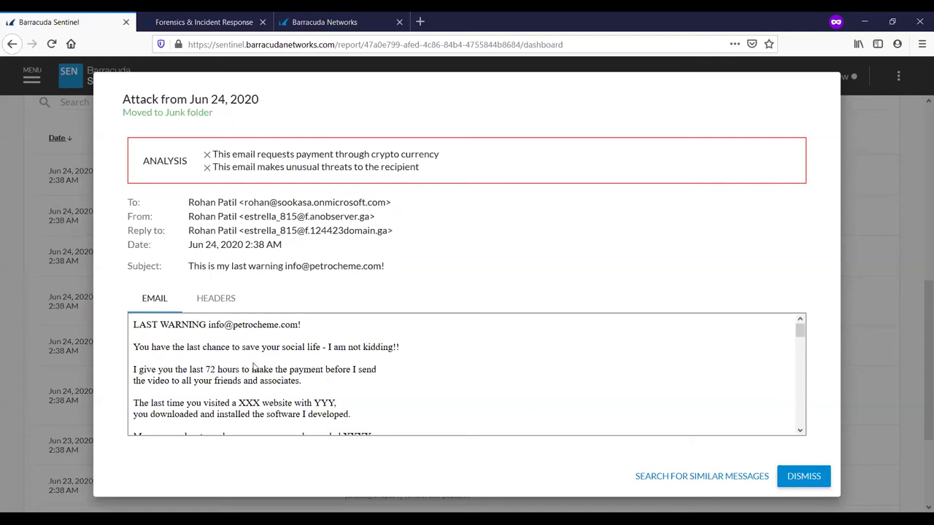
double_click(208, 371)
left_click(210, 371)
scroll(249, 370, "down", 5)
scroll(248, 370, "down", 1)
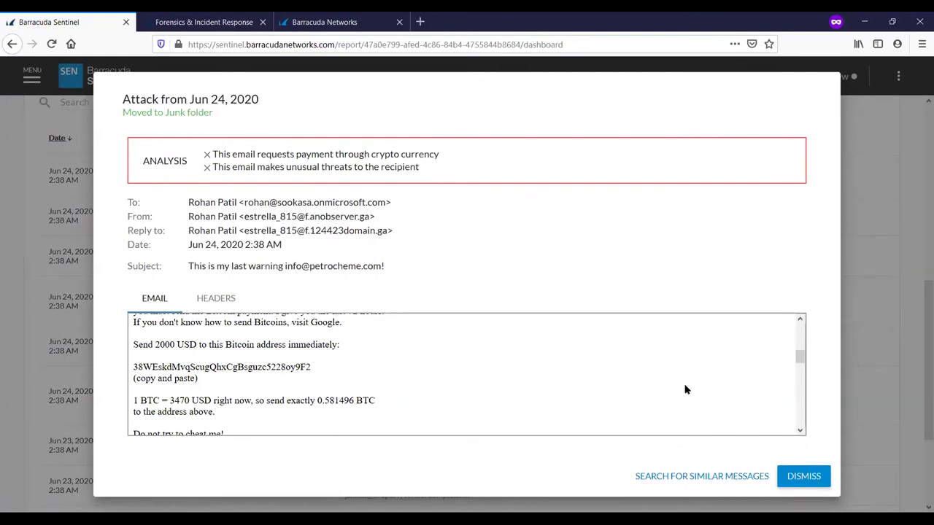
left_click(810, 477)
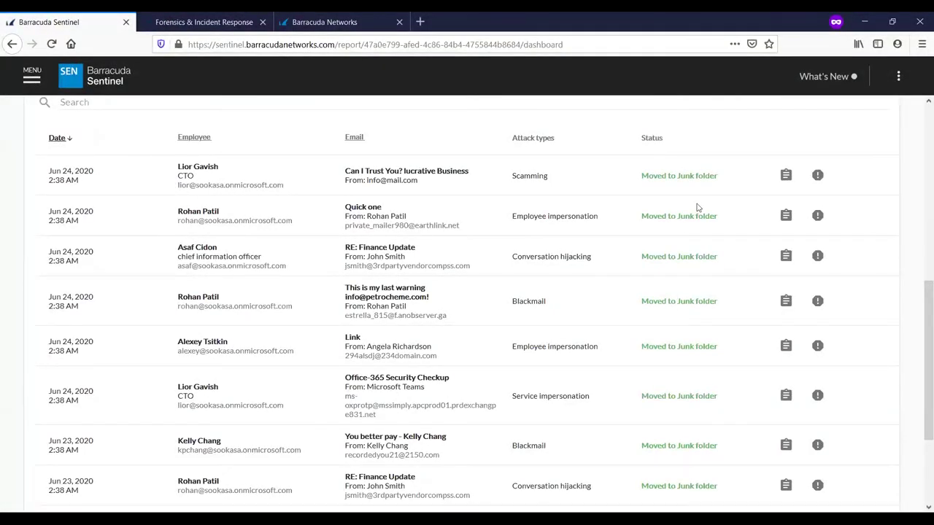
Open the details of the "Quick one" employee impersonation attack, read its analysis reasons, and close them.
left_click(785, 216)
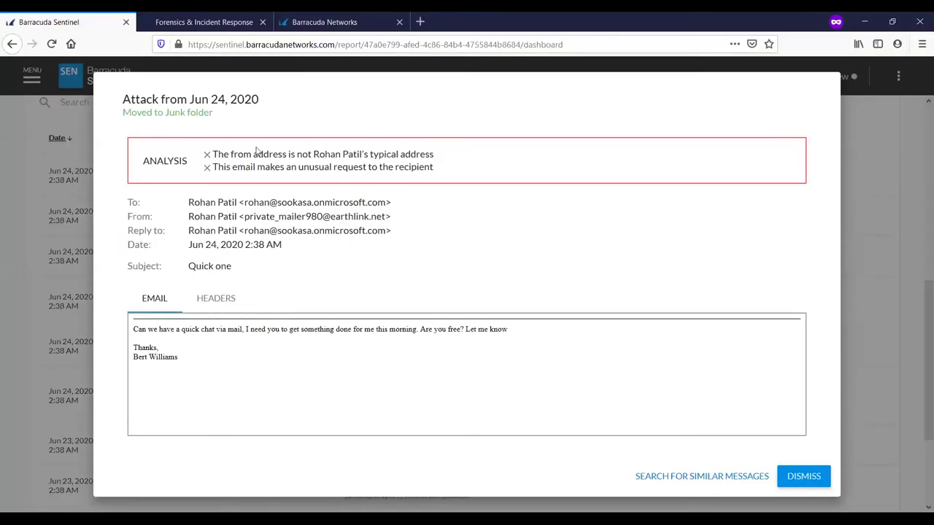
triple_click(268, 155)
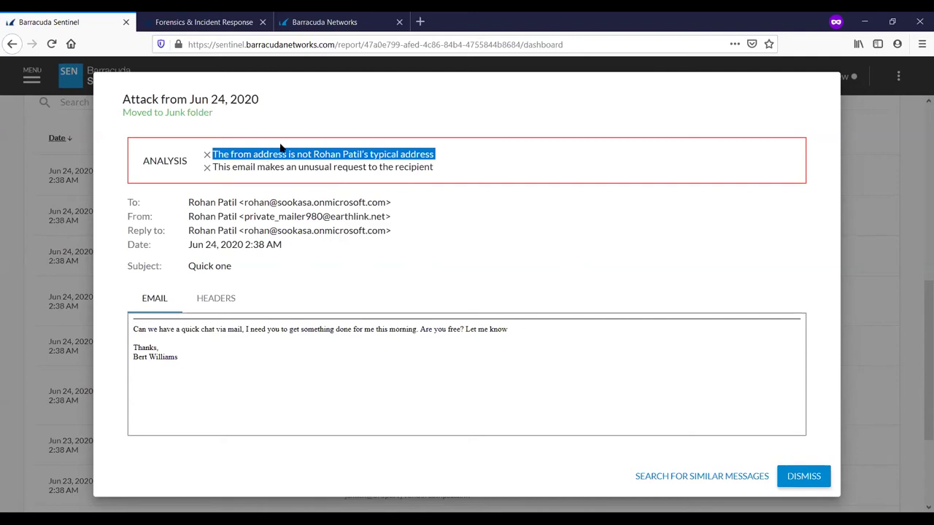
triple_click(308, 168)
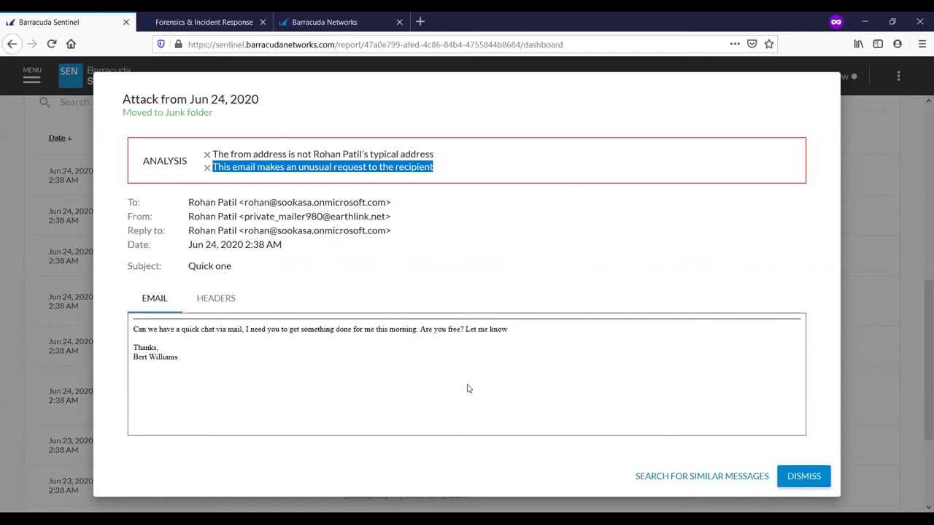
key("Escape")
scroll(461, 389, "down", 2)
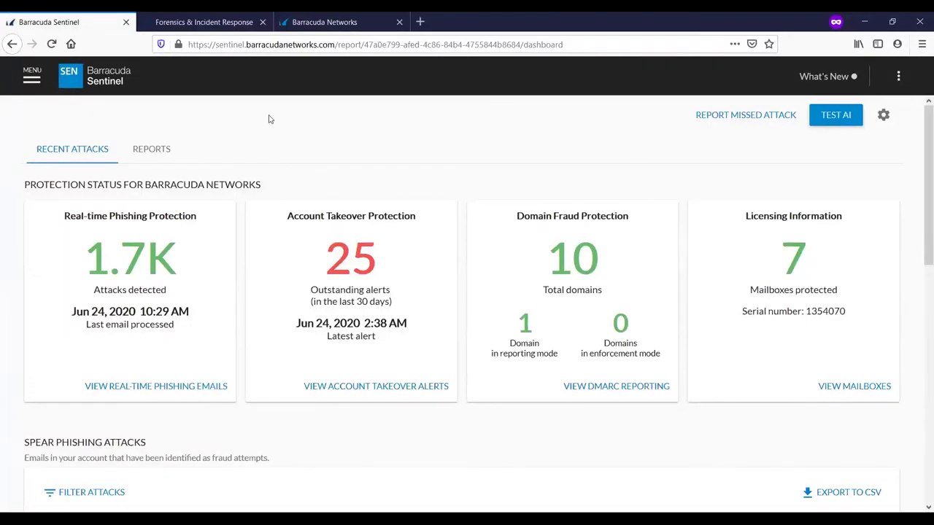
Go to the domain fraud page and open the DMARC failure review for sookasa.com.
left_click(38, 85)
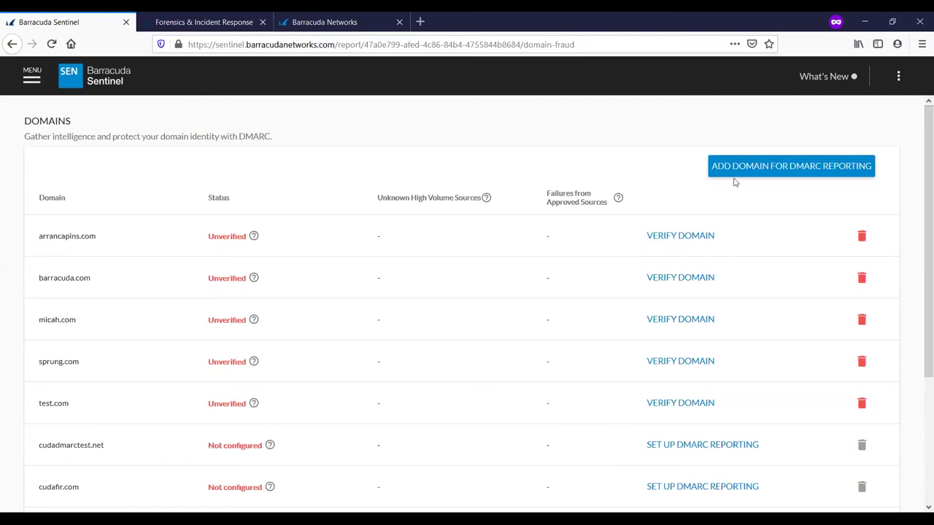
scroll(579, 217, "down", 3)
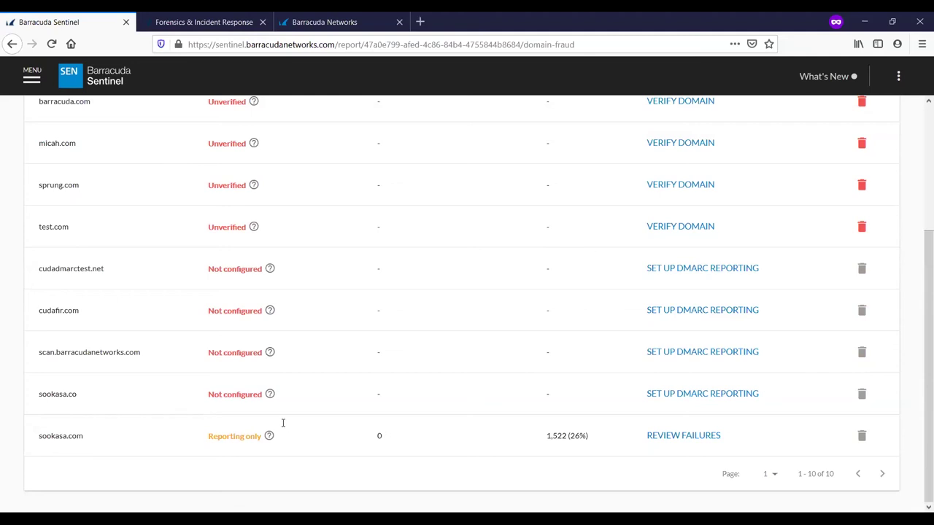
double_click(62, 437)
left_click(709, 438)
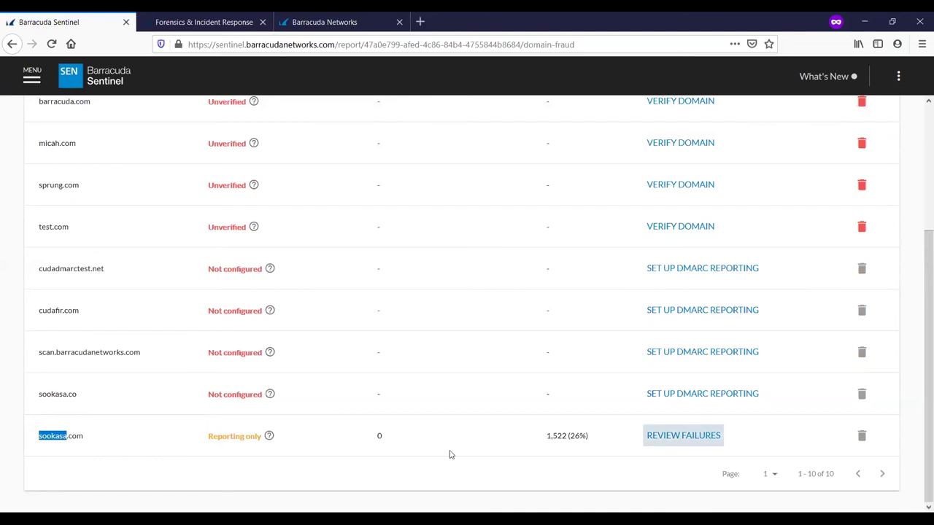
Investigate the DMARC reports of the approved source Google and check the SPF status of its failed reports.
scroll(449, 299, "down", 4)
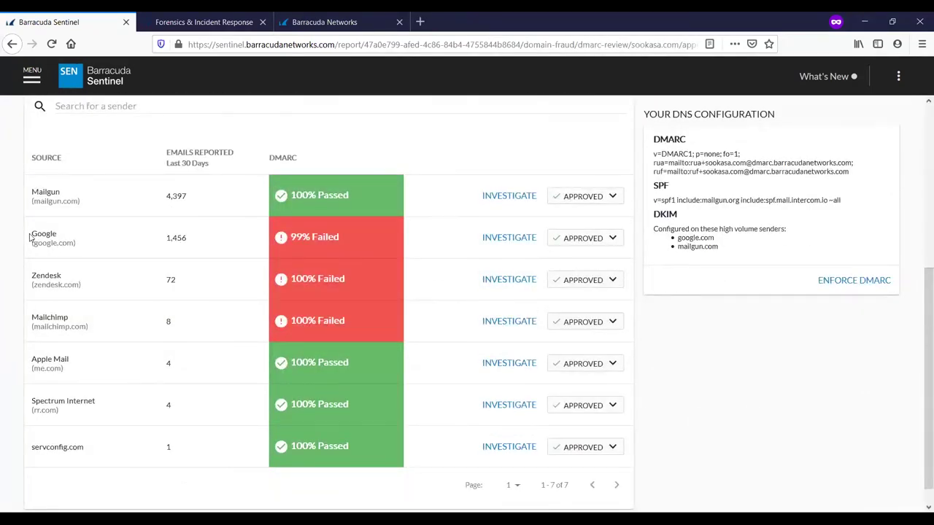
left_click_drag(26, 236, 135, 259)
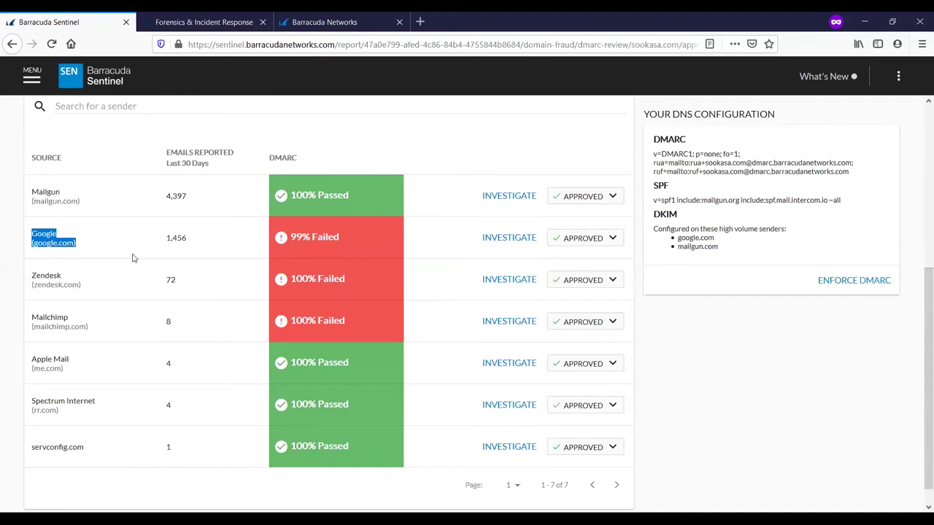
left_click(137, 255)
double_click(183, 235)
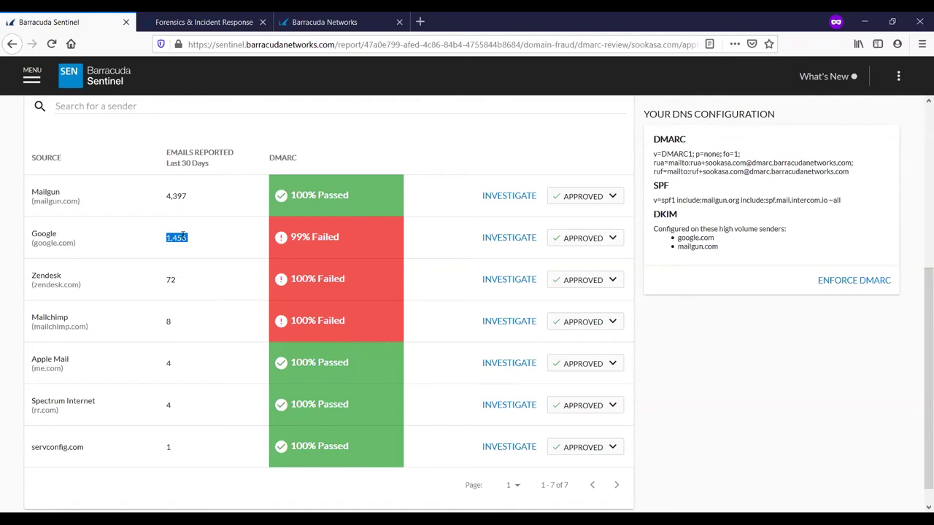
left_click(505, 241)
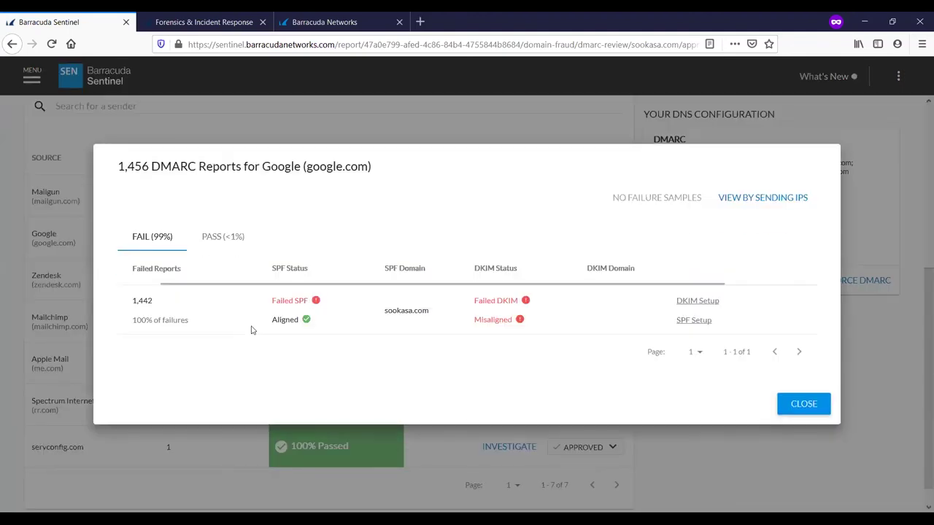
triple_click(287, 300)
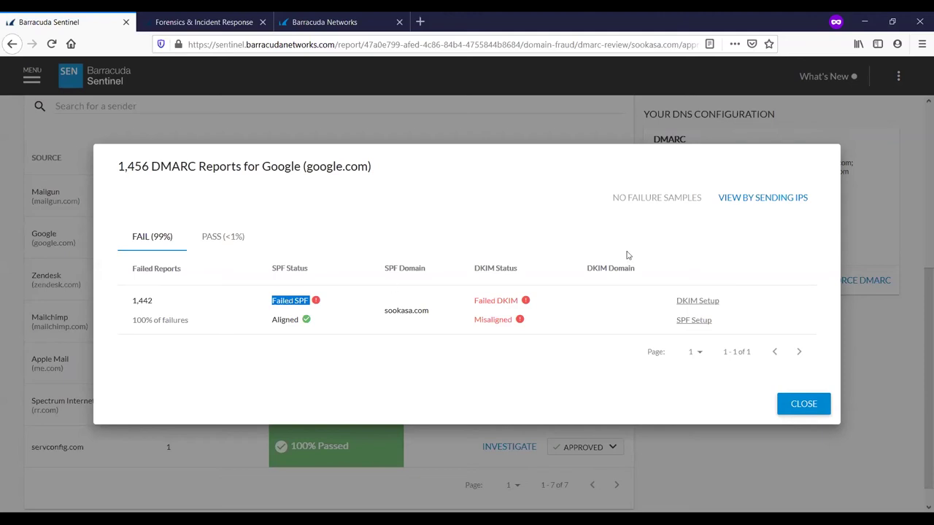
View Google's SPF setup instructions, close that help page and close the Google DMARC report.
left_click(690, 322)
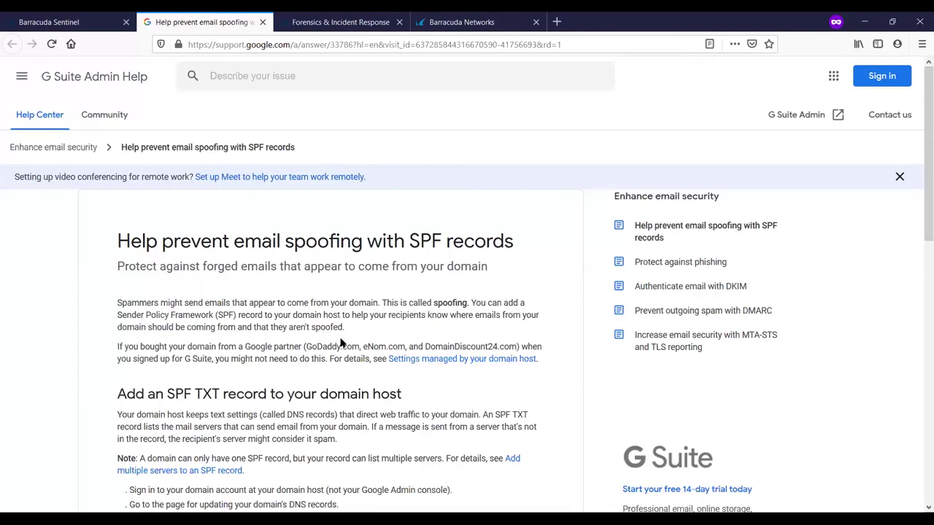
scroll(339, 339, "down", 3)
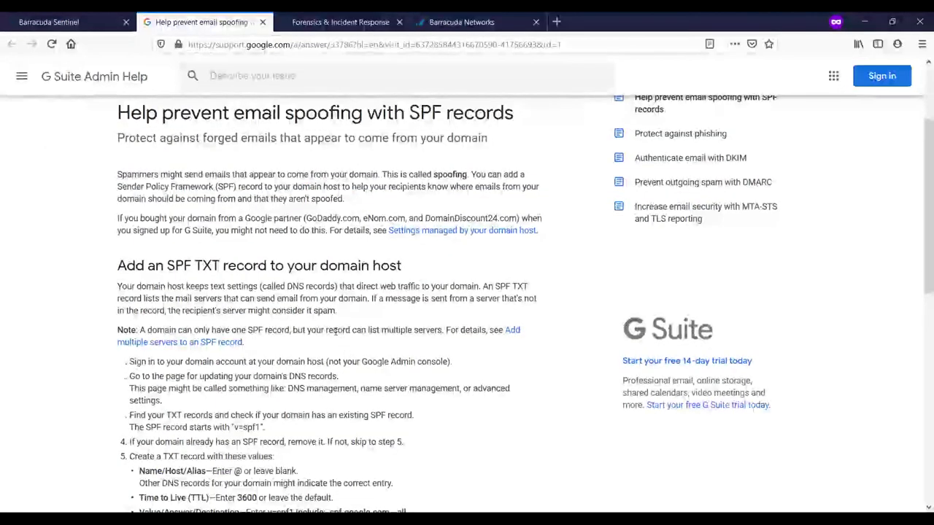
left_click(263, 22)
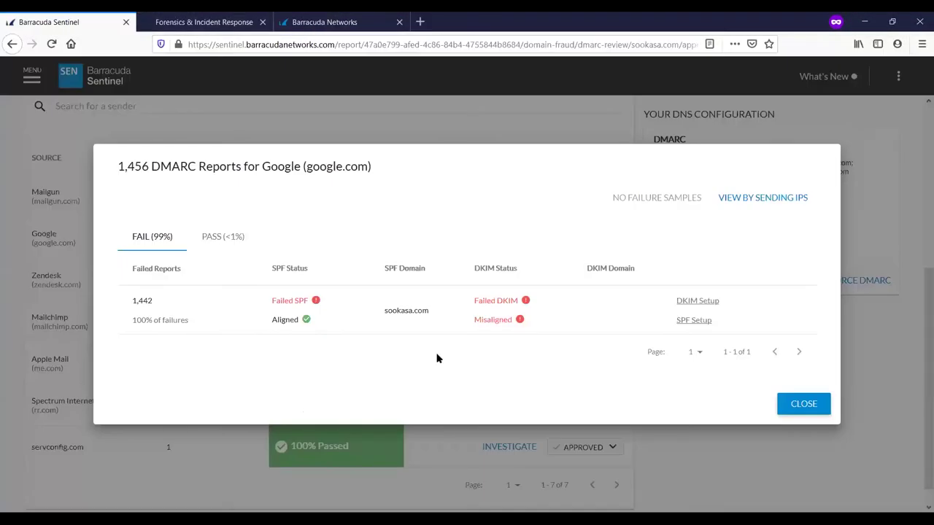
left_click(781, 406)
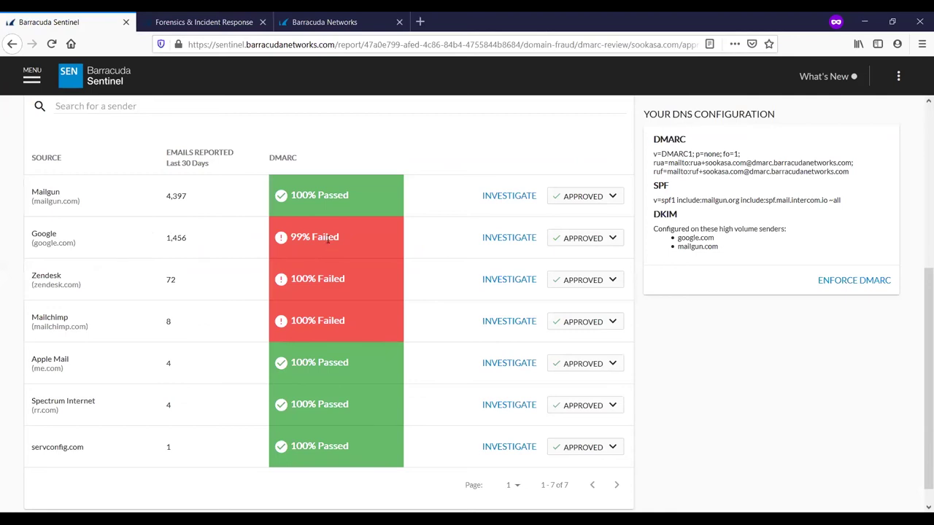
Look over the sookasa.com review page, including approved sources, top sending countries and the DNS configuration.
scroll(326, 233, "up", 5)
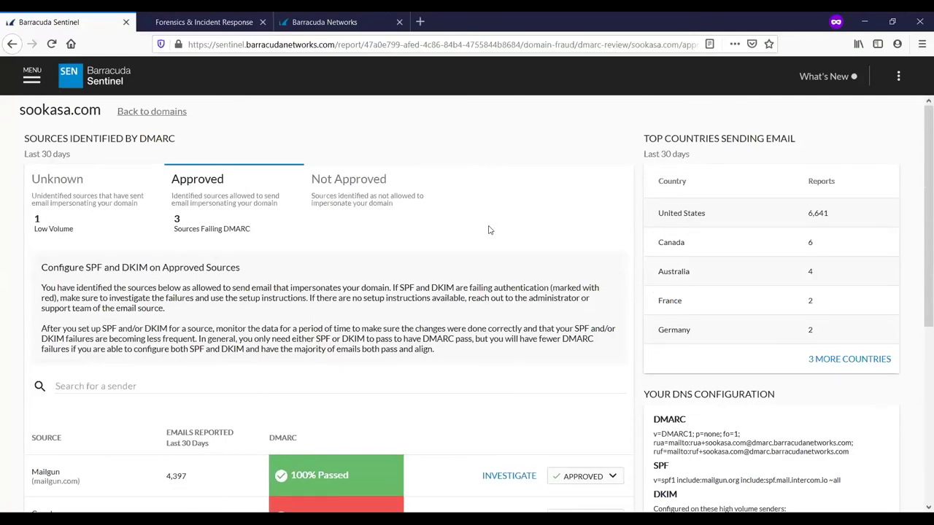
scroll(489, 229, "down", 3)
scroll(491, 208, "up", 3)
scroll(608, 232, "down", 5)
scroll(608, 232, "up", 5)
Return to the domains list, view the form for adding a domain for DMARC reporting, and cancel it.
left_click(156, 113)
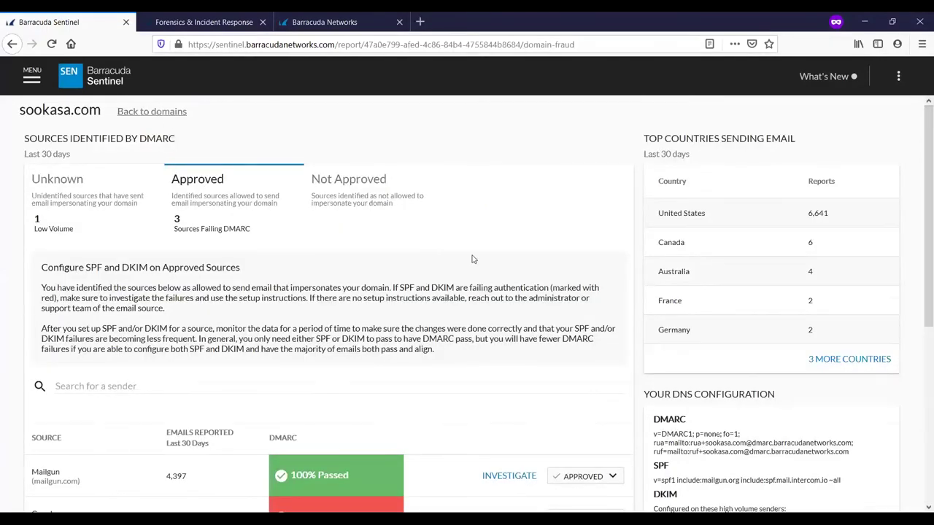
left_click(782, 166)
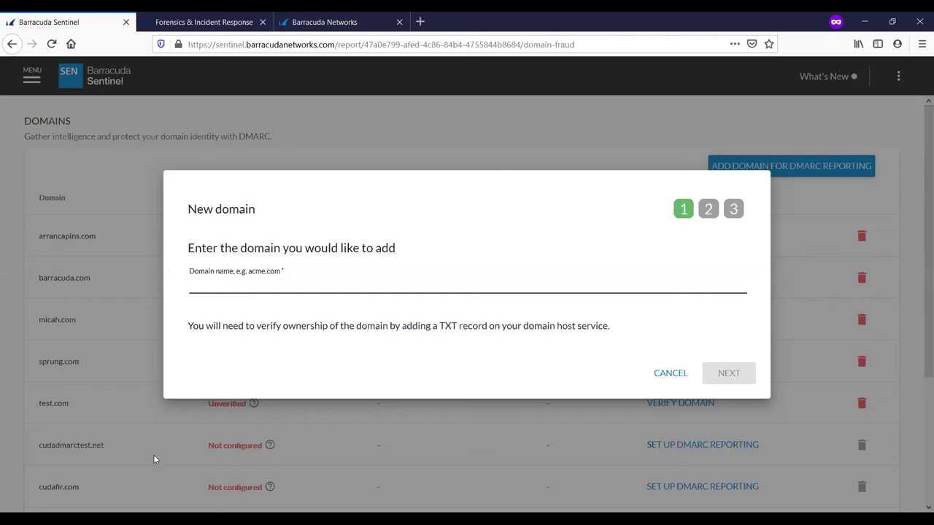
left_click(668, 374)
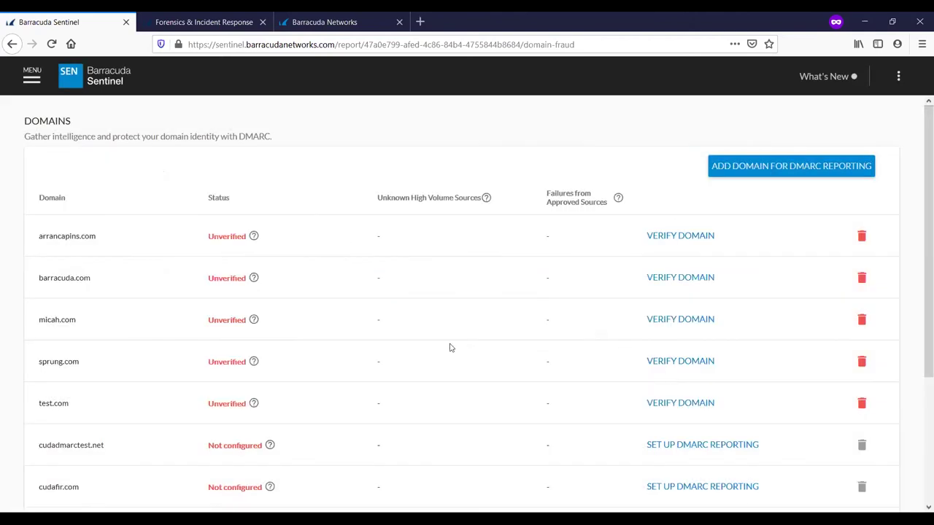
Open the failures review for sookasa.com and examine the DMARC and SPF records in its DNS configuration.
scroll(450, 348, "down", 3)
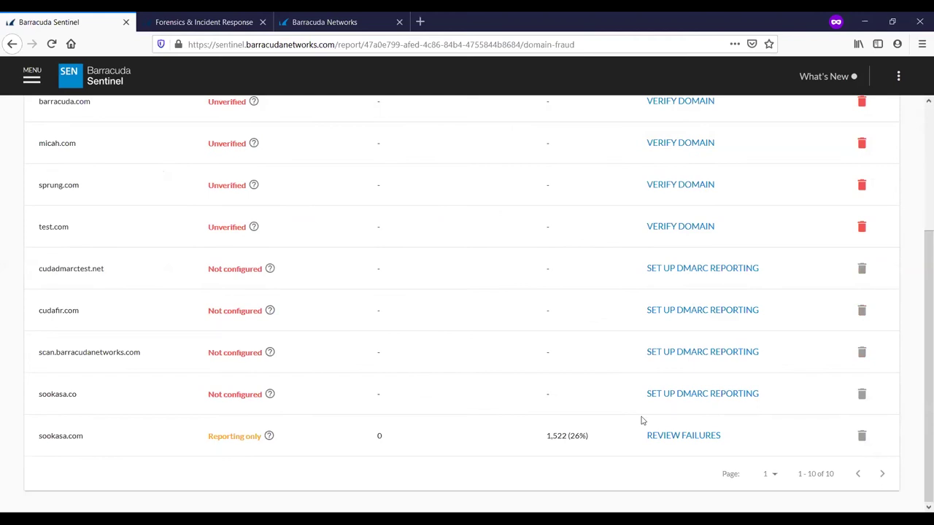
left_click(683, 437)
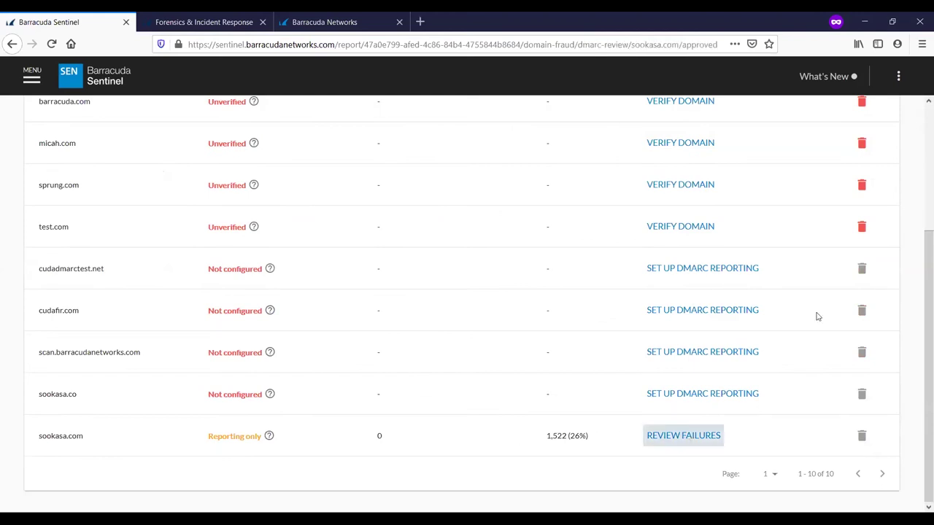
left_click_drag(653, 402, 828, 451)
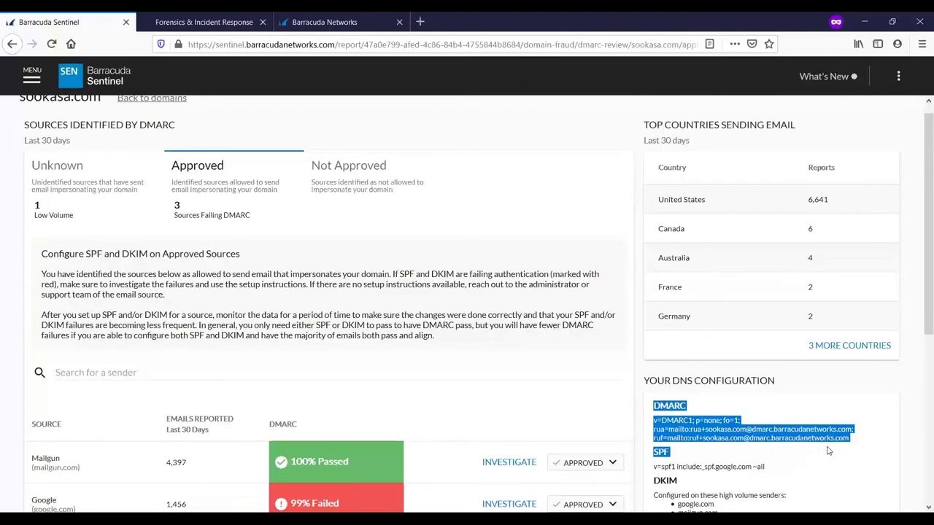
left_click(828, 451)
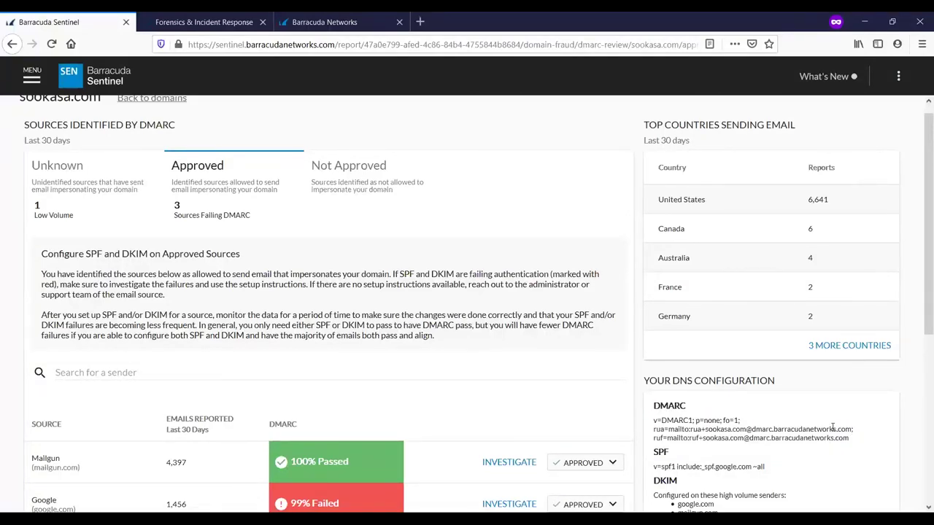
triple_click(658, 467)
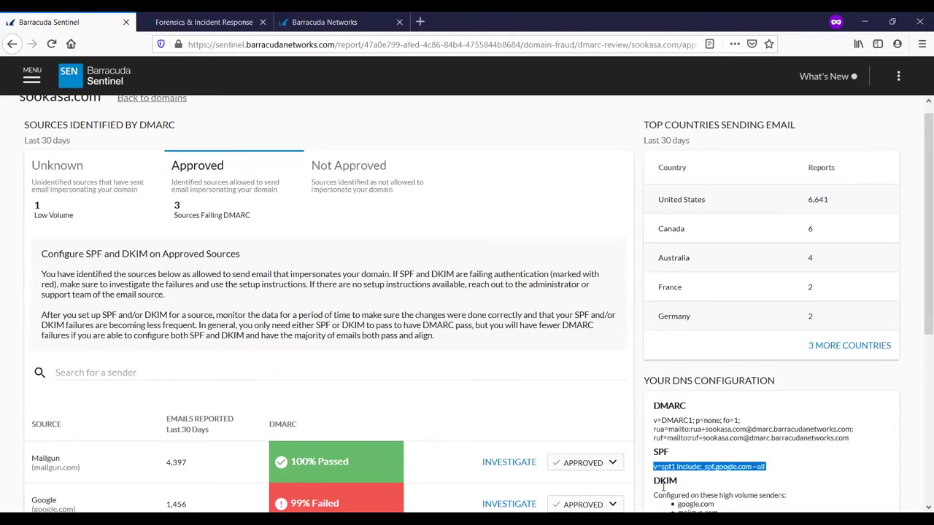
scroll(663, 487, "down", 2)
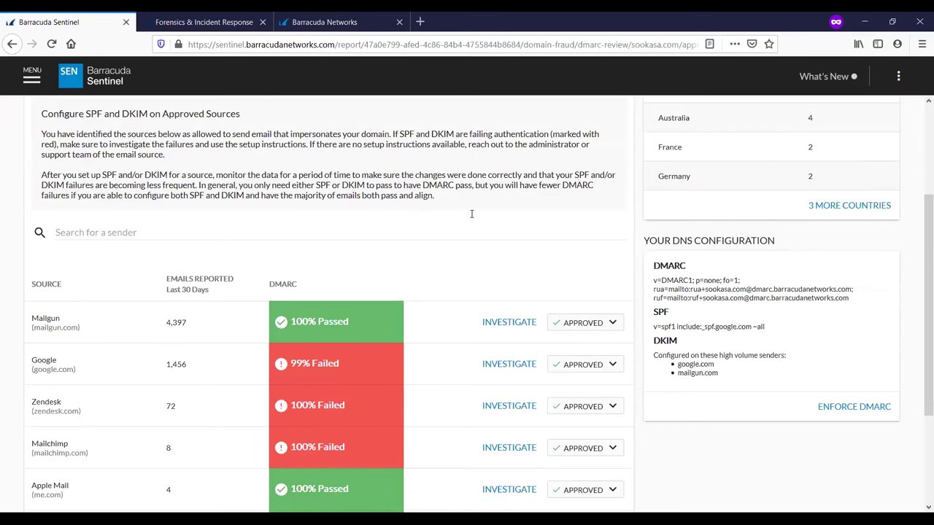
scroll(35, 77, "up", 3)
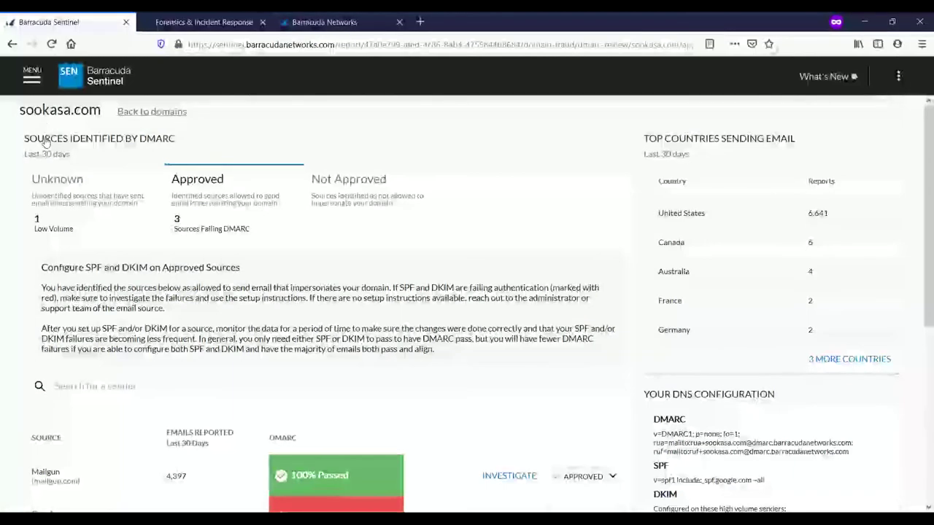
Open the Account Takeover section and look over the detected alerts and their suspicious activities.
left_click(32, 76)
left_click(47, 143)
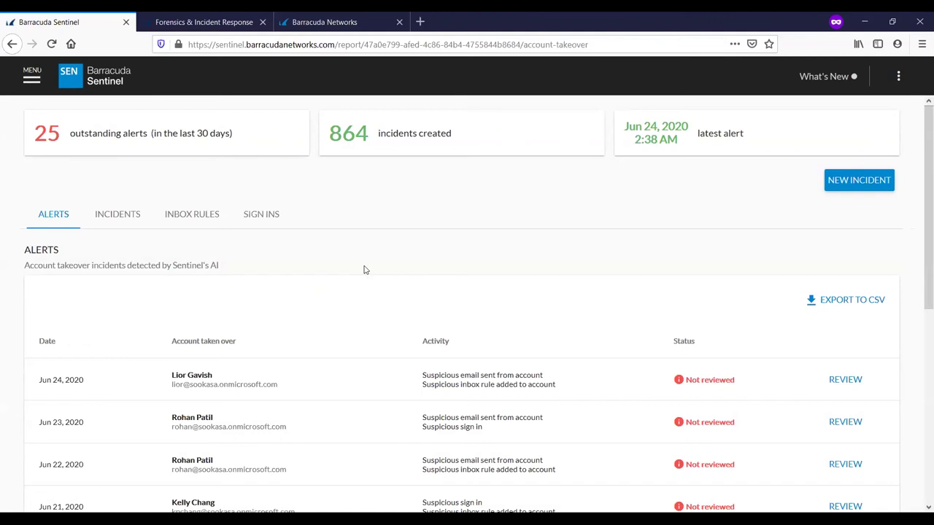
scroll(365, 270, "down", 4)
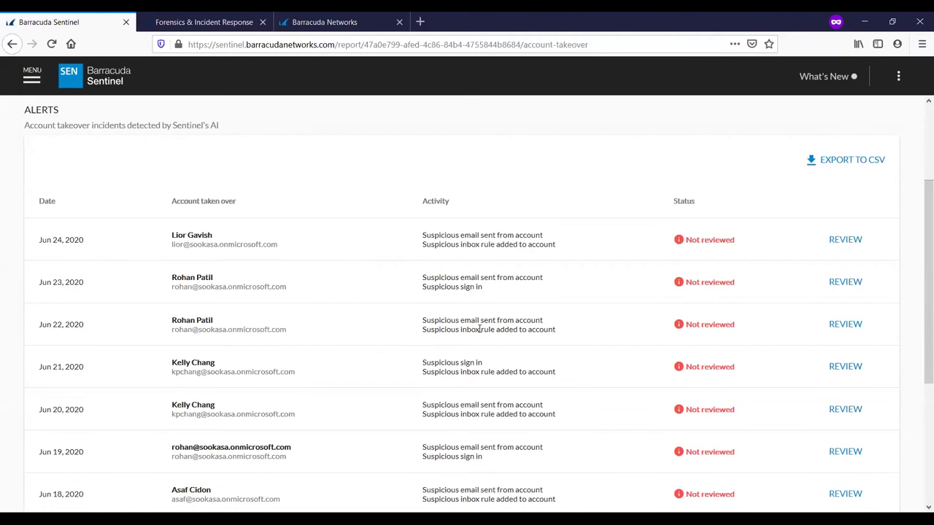
left_click_drag(460, 329, 620, 344)
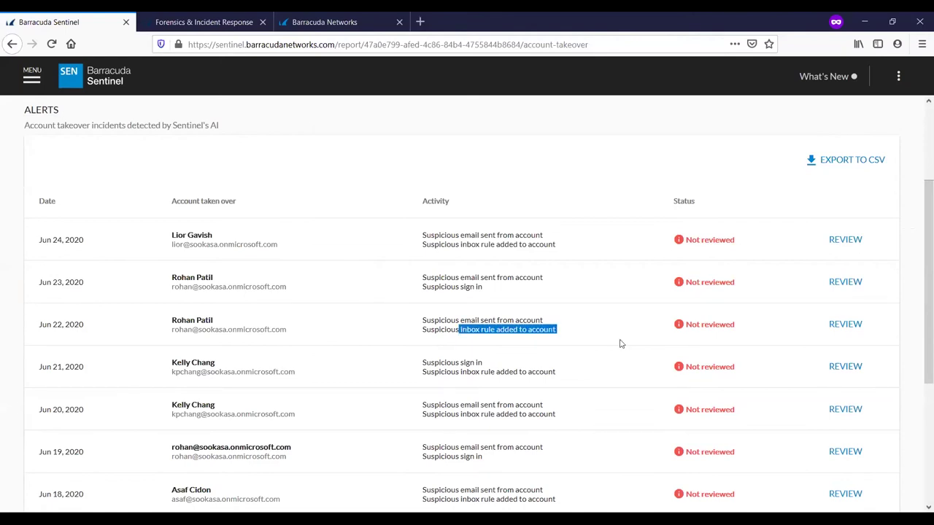
left_click(370, 313)
scroll(369, 314, "up", 4)
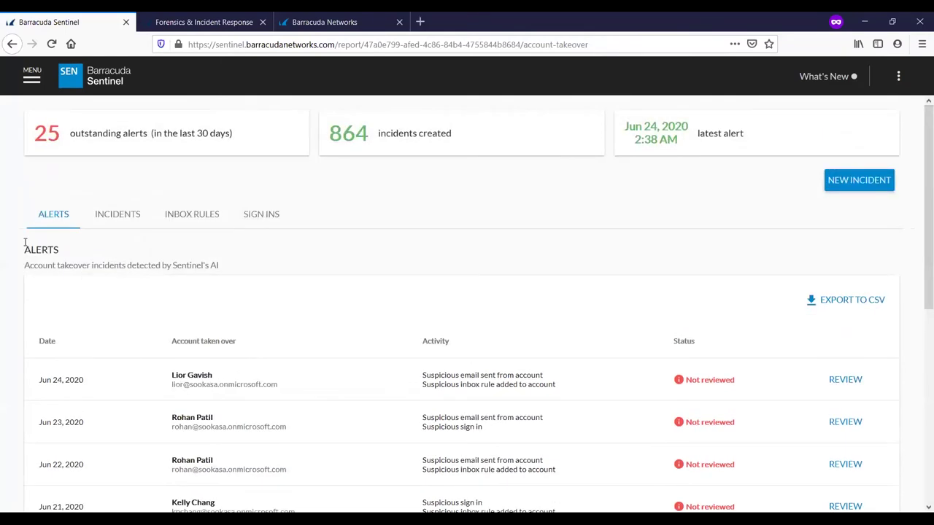
double_click(34, 247)
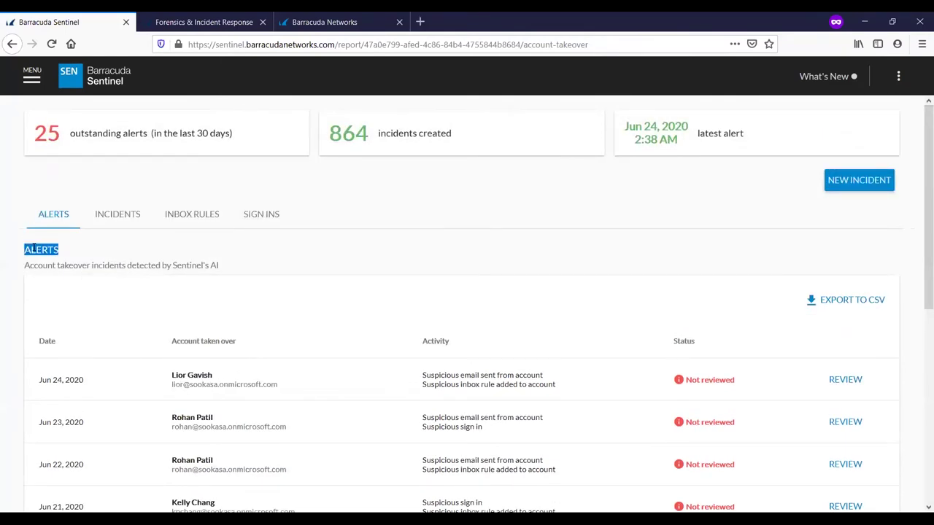
left_click(143, 257)
Review the Jun 24, 2020 alert and examine the actions and conditions of its suspicious inbox rule.
scroll(223, 290, "down", 1)
left_click(845, 309)
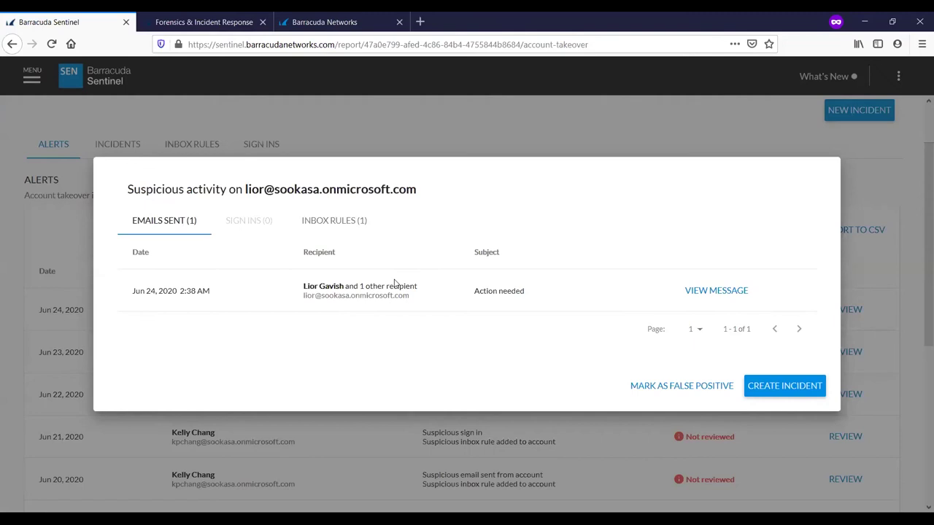
left_click(322, 222)
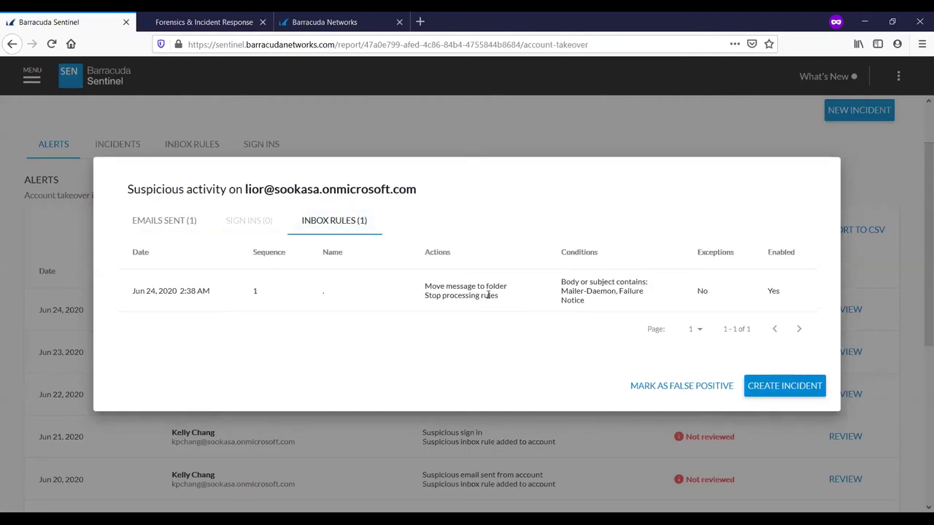
triple_click(488, 299)
triple_click(579, 282)
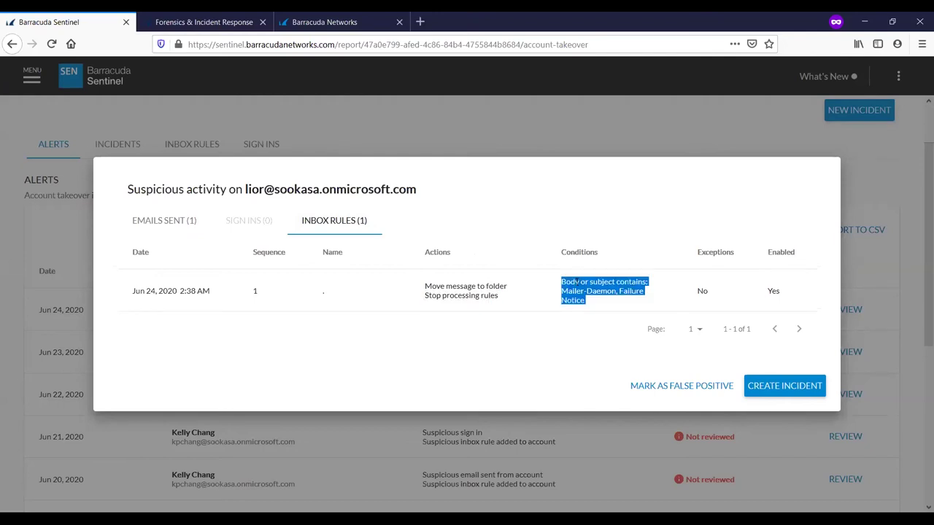
Create an incident from the alert and skip the account password reset.
left_click(630, 388)
left_click(797, 402)
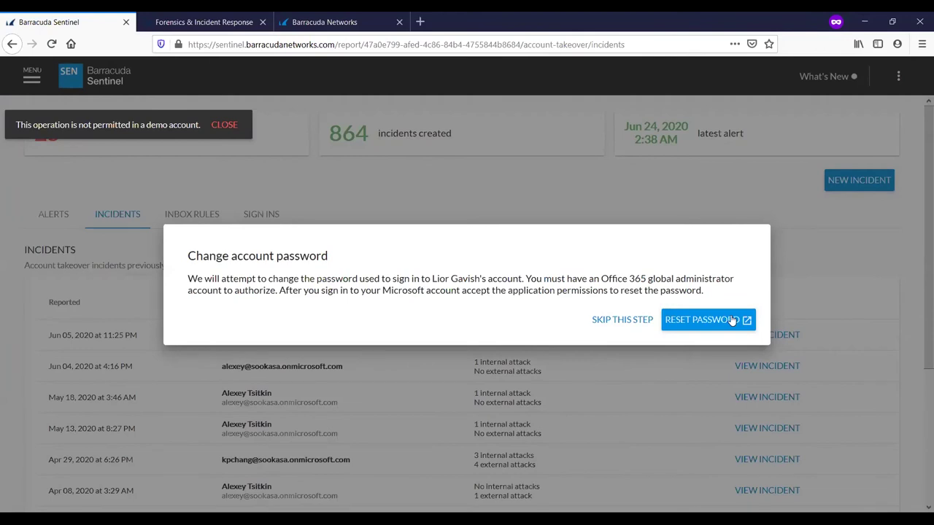
left_click(620, 321)
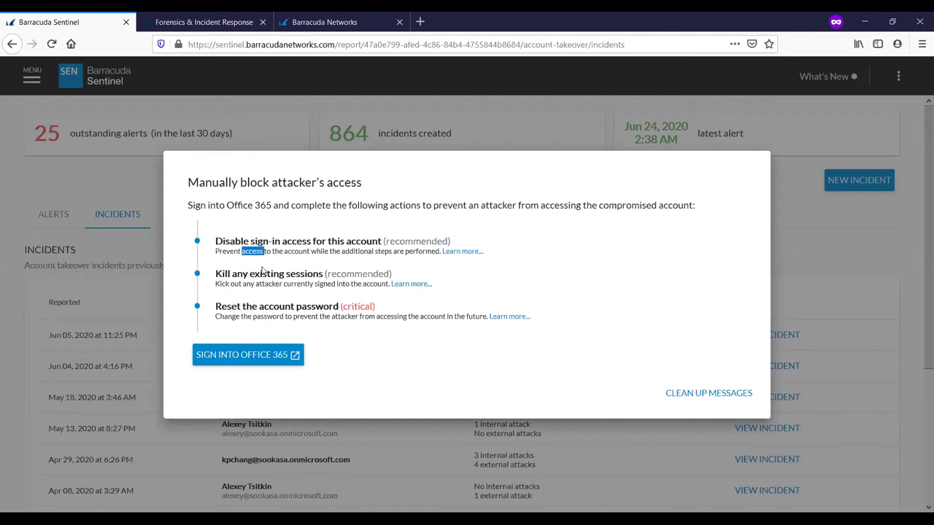
Examine the manual actions for blocking the attacker: disabling sign-in access, killing existing sessions and resetting the account password.
triple_click(266, 273)
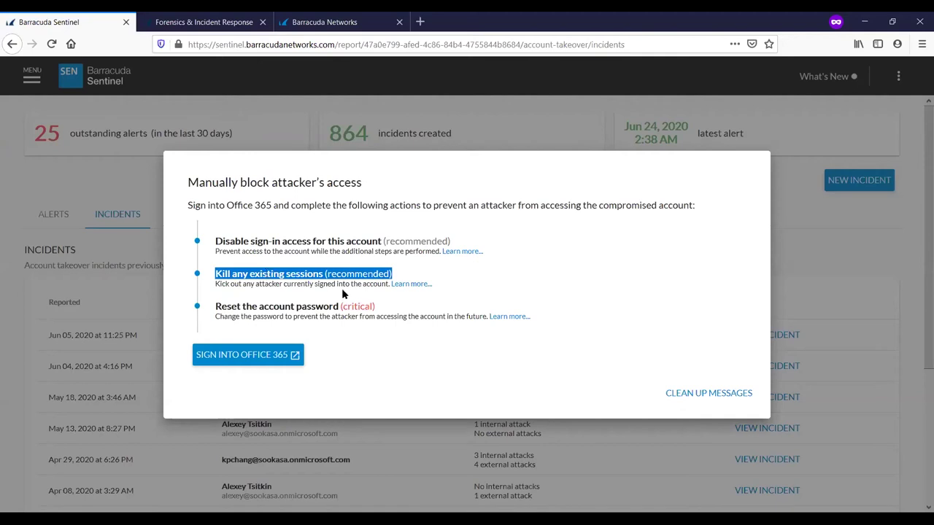
triple_click(340, 242)
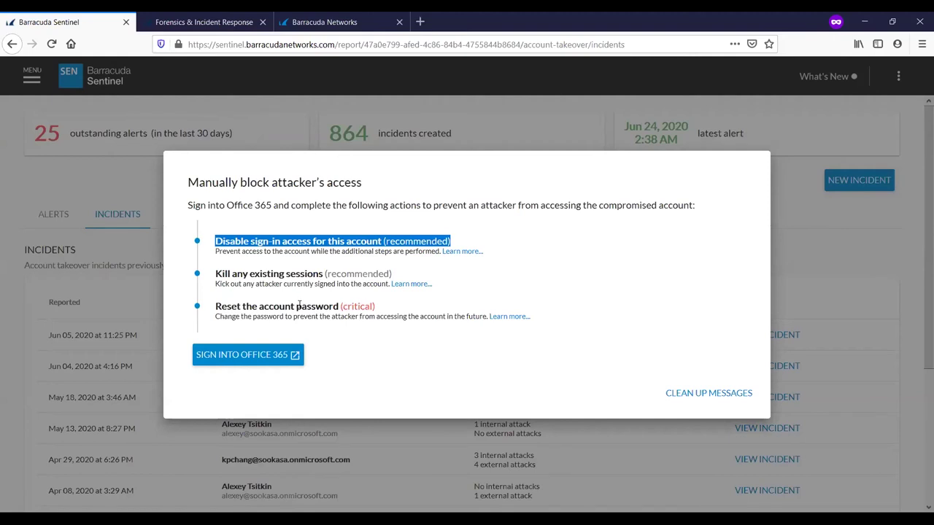
triple_click(303, 305)
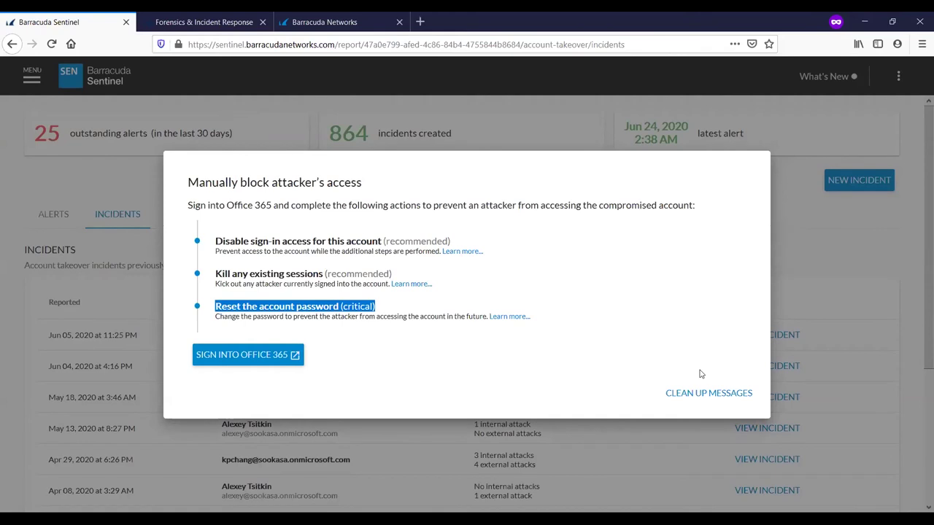
Proceed to message clean-up and search the last 1 week for malicious emails with the subject "Action needed".
left_click(687, 395)
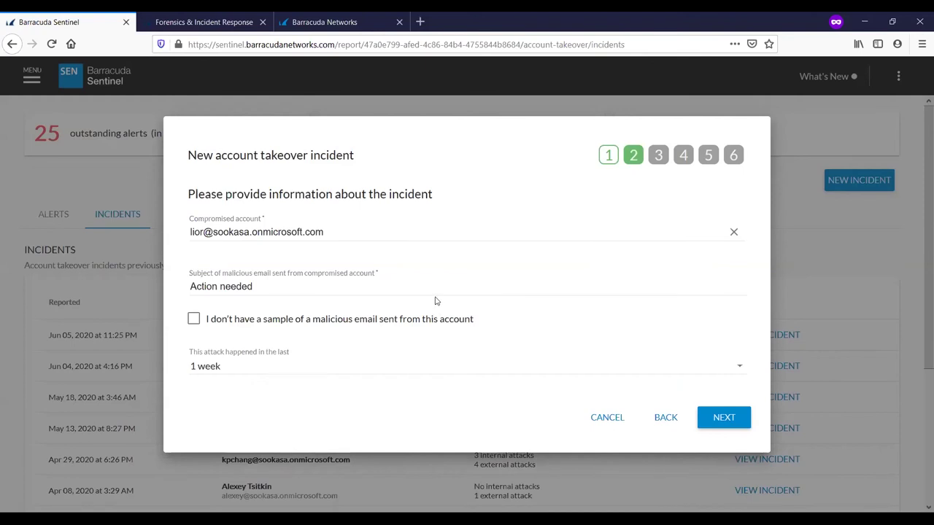
left_click(313, 285)
key("ctrl+a")
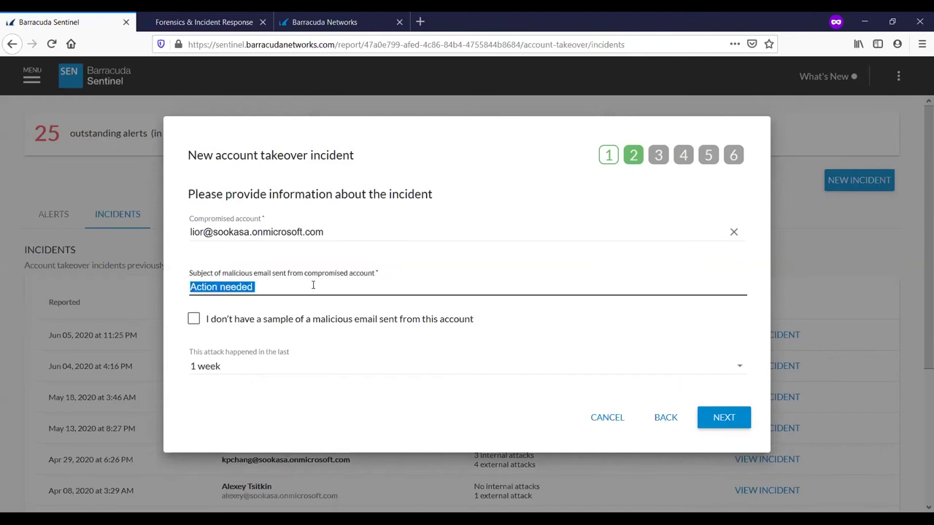
left_click(313, 285)
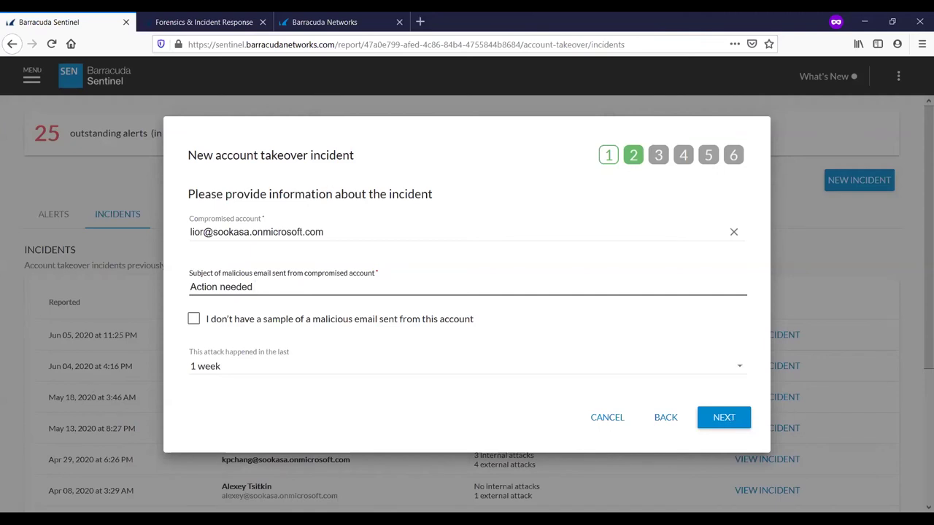
left_click(722, 418)
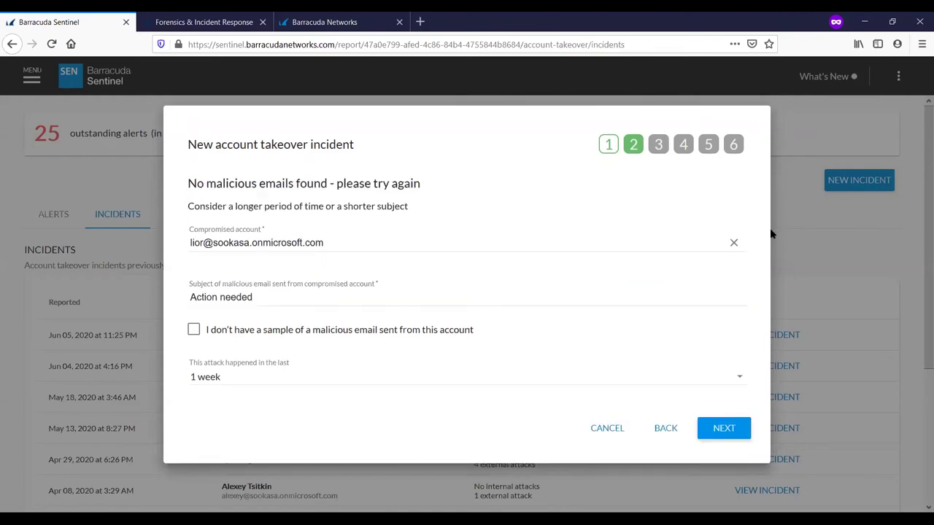
Clear the compromised account, cancel the new incident and look over the previously reported account takeover incidents.
left_click(734, 242)
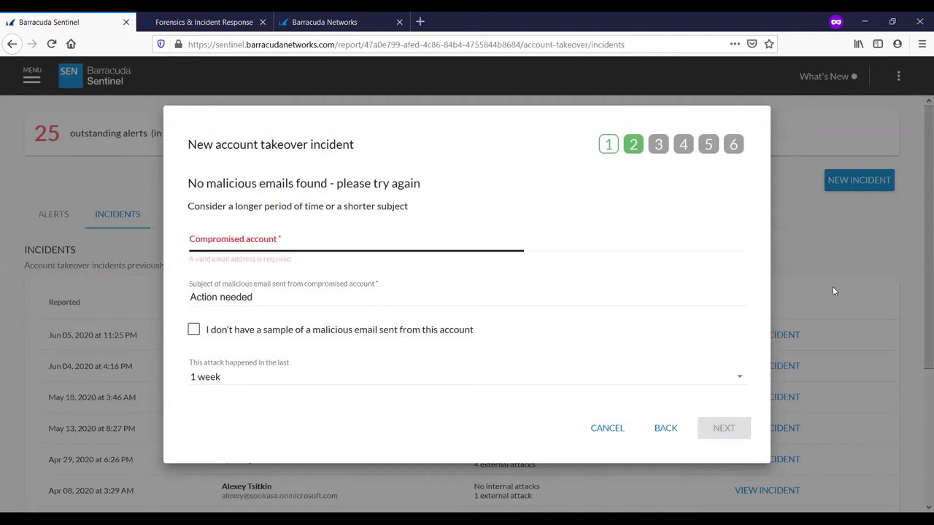
left_click(607, 430)
scroll(228, 295, "down", 3)
scroll(24, 79, "up", 3)
left_click(29, 77)
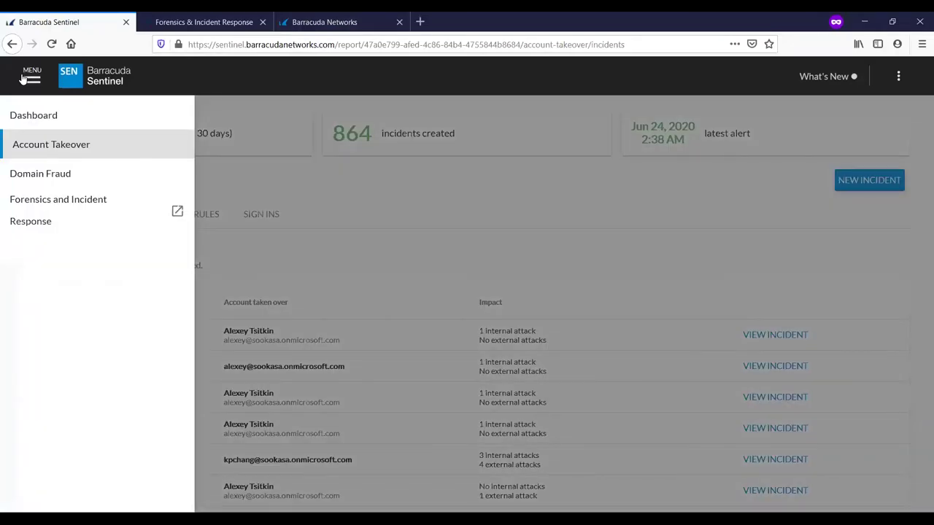
left_click(377, 180)
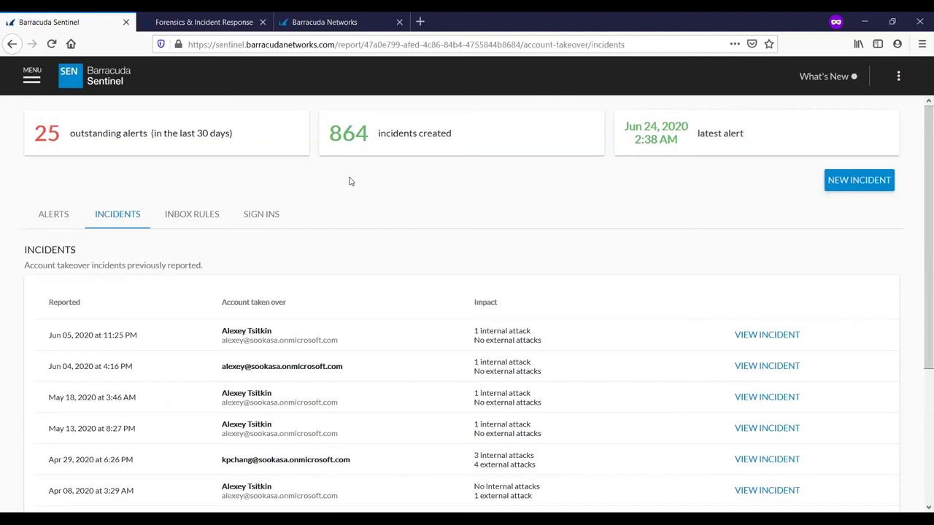
Switch to Barracuda Forensics & Incident Response and open the user-reported emails.
left_click(174, 26)
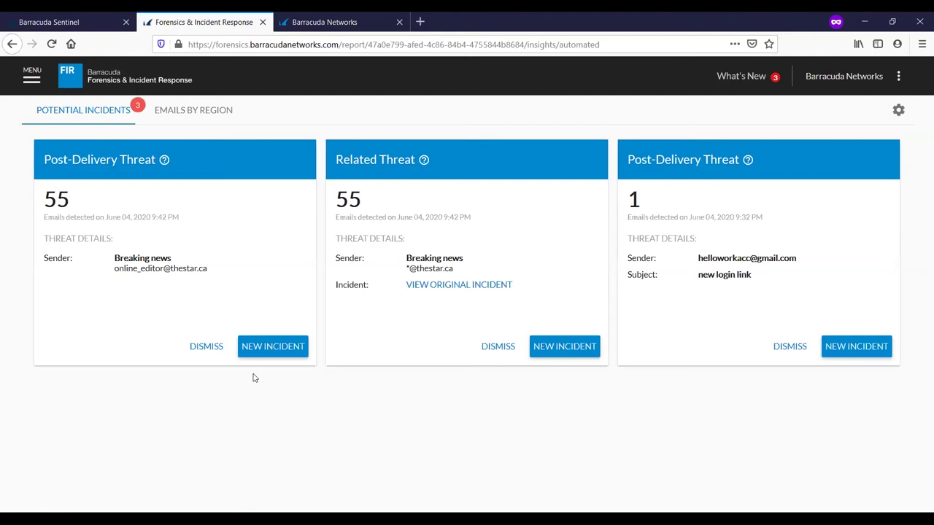
left_click(32, 76)
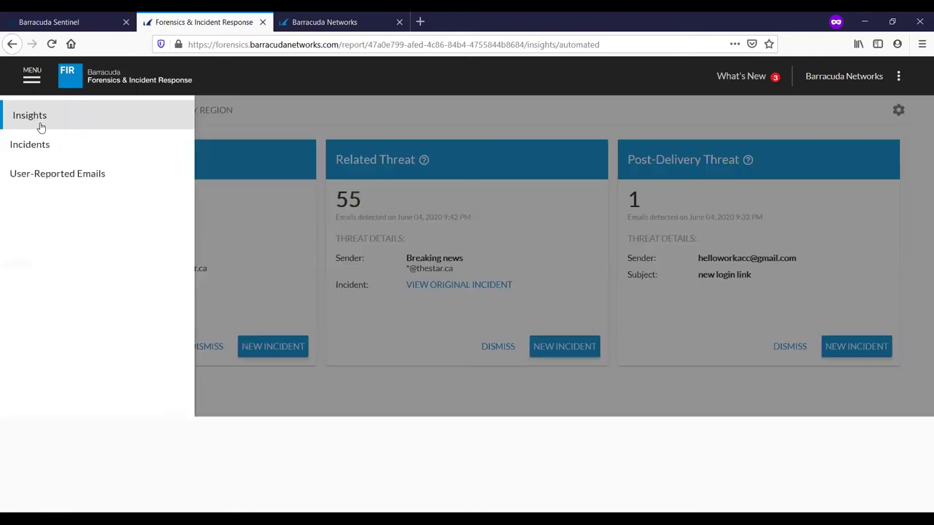
left_click(47, 180)
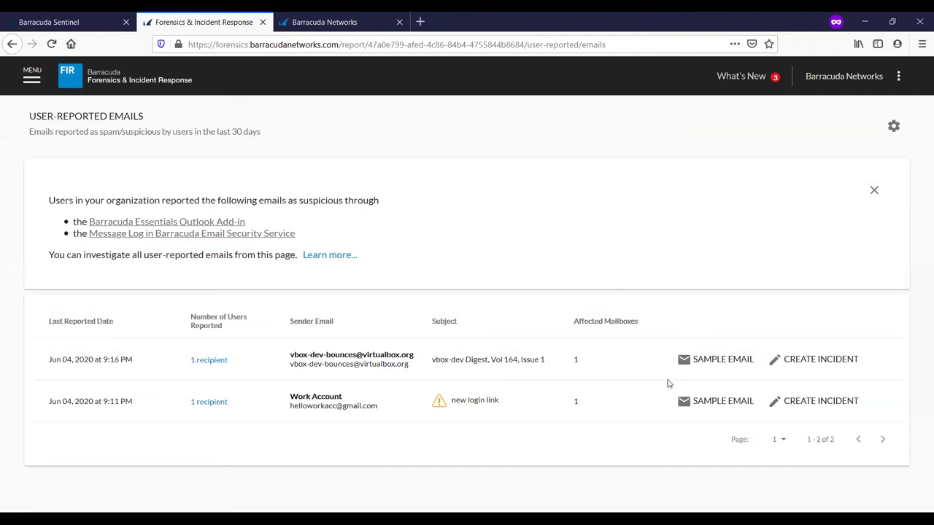
Start an incident from the reported email "vbox-dev Digest, Vol 164, Issue 1" and read through its message content.
left_click(811, 367)
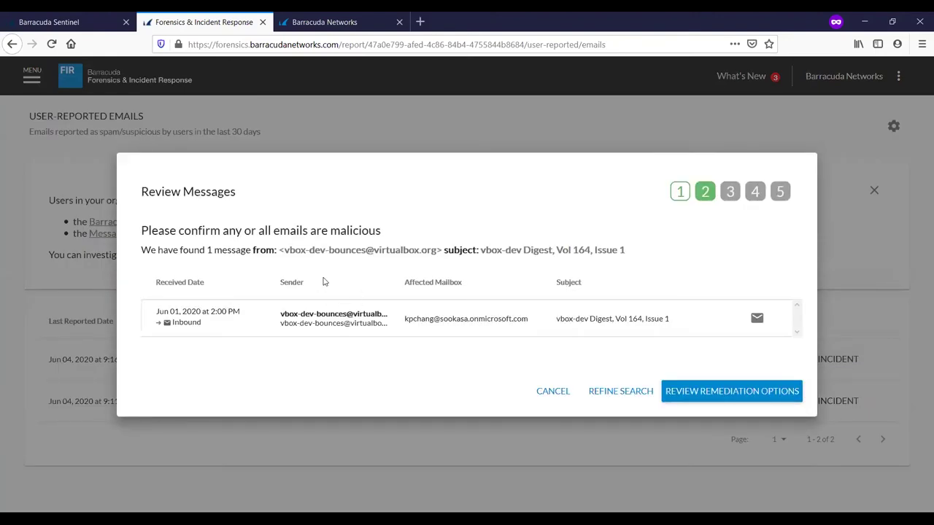
left_click(757, 318)
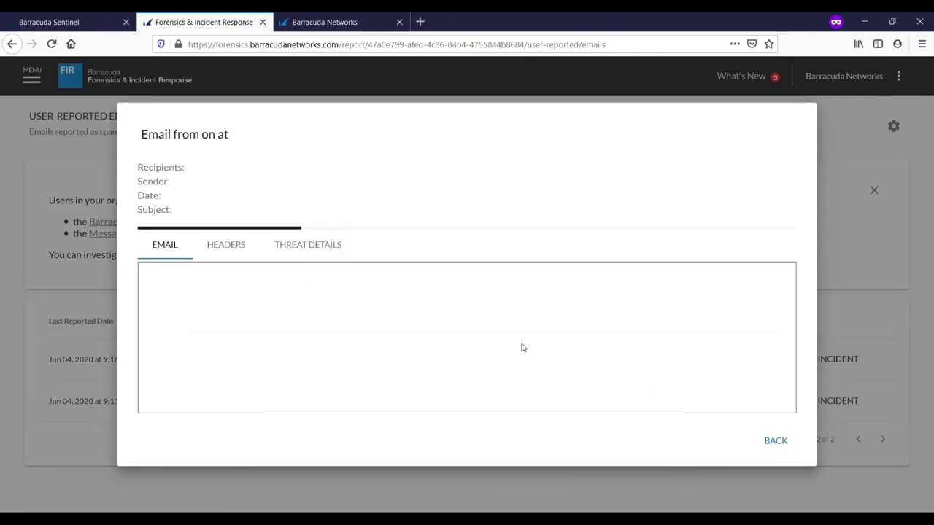
scroll(457, 347, "down", 1)
scroll(459, 348, "down", 3)
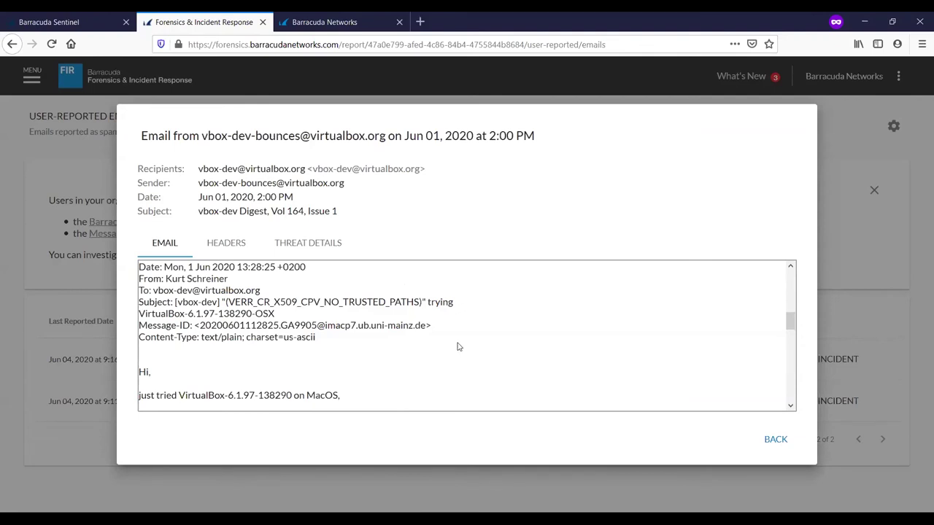
scroll(458, 347, "down", 6)
scroll(402, 268, "up", 8)
View the reported email's threat details, checking its DMARC compliance result.
left_click_drag(235, 243, 310, 247)
left_click(310, 244)
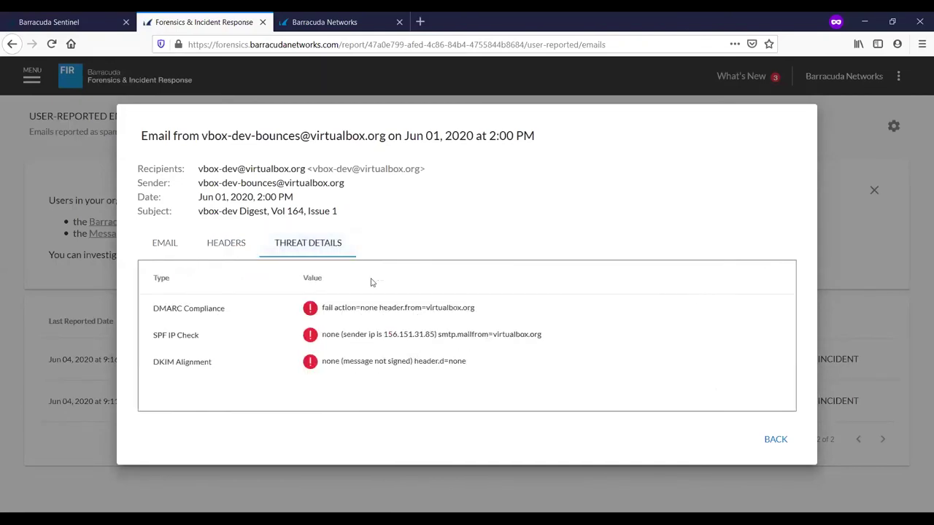
double_click(230, 310)
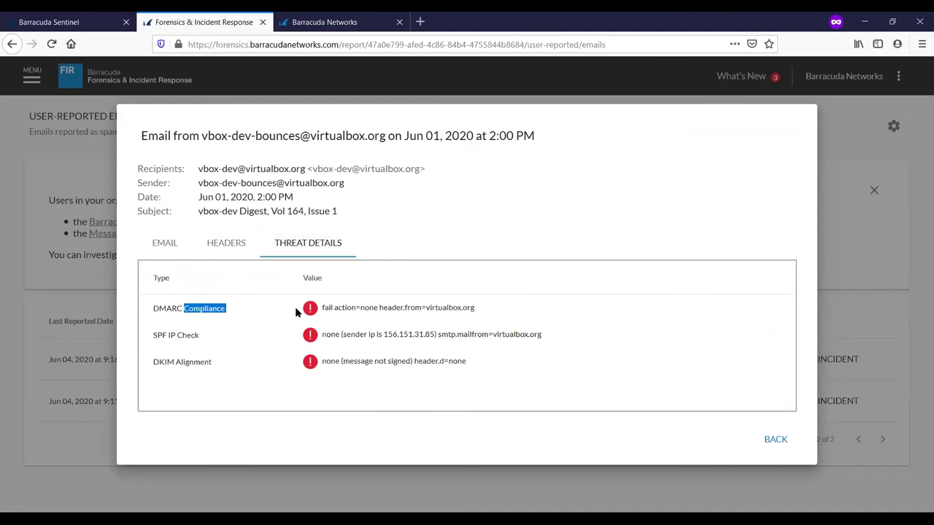
Return to the message review, proceed to the remediation options and turn on continuous remediation for this incident.
left_click(766, 440)
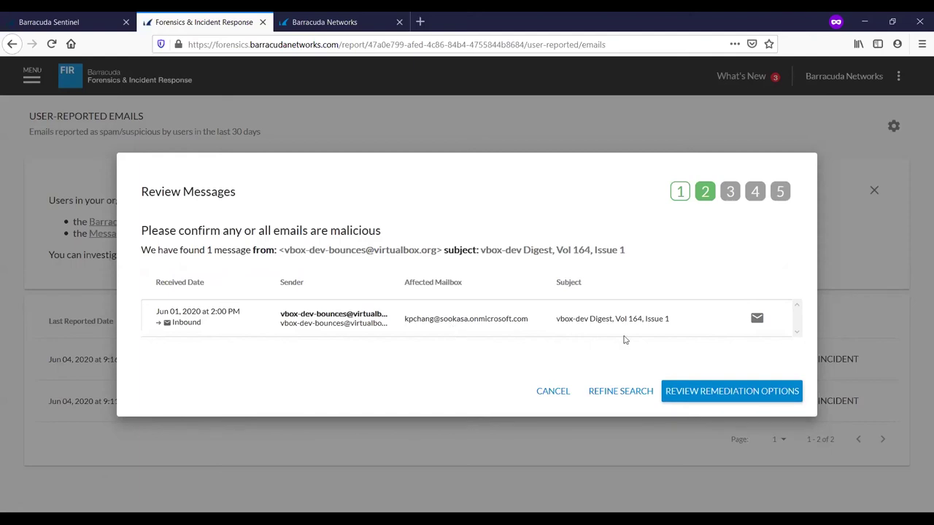
left_click(766, 394)
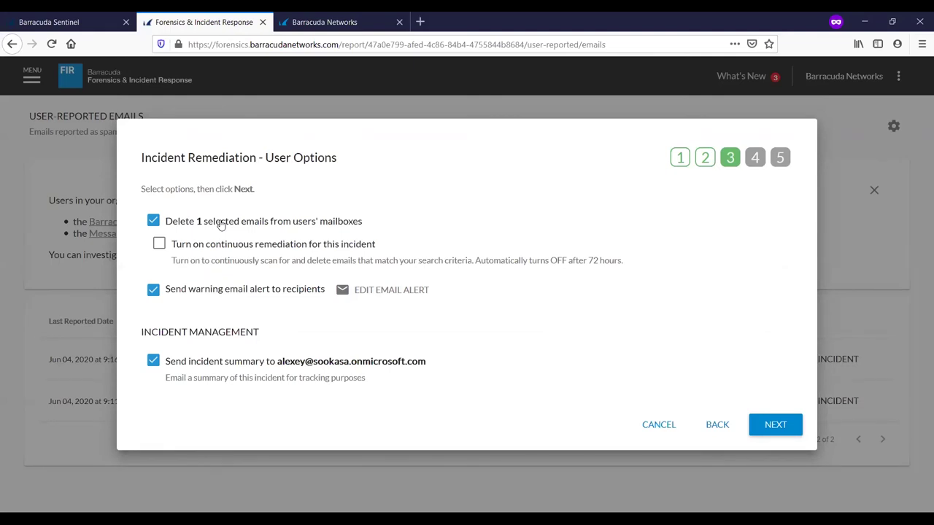
left_click(159, 244)
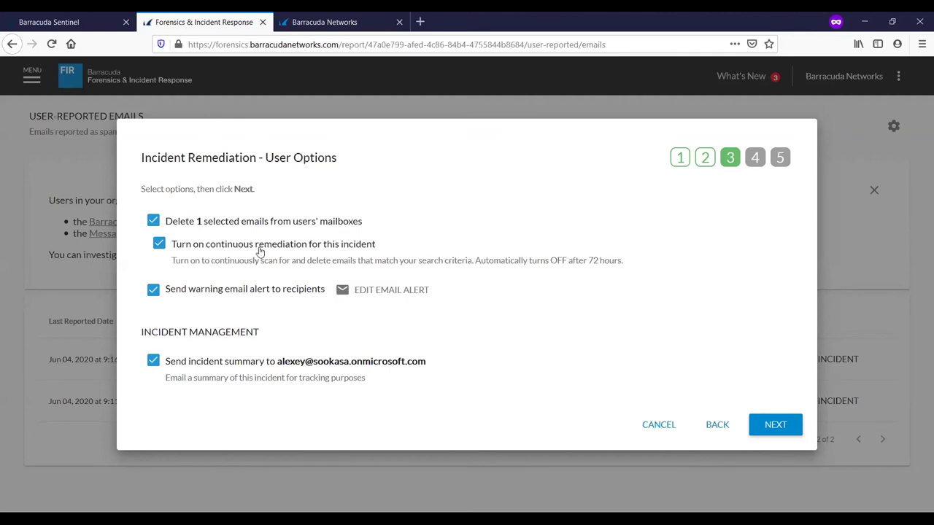
Preview the default warning notification for affected recipients, read through its text and cancel without applying changes.
left_click(363, 295)
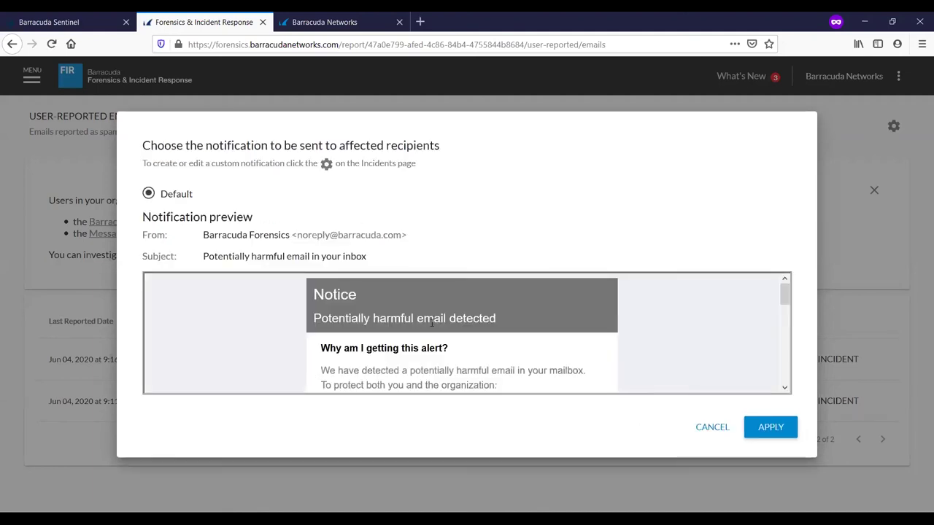
scroll(432, 322, "down", 3)
scroll(432, 325, "up", 3)
scroll(583, 349, "down", 3)
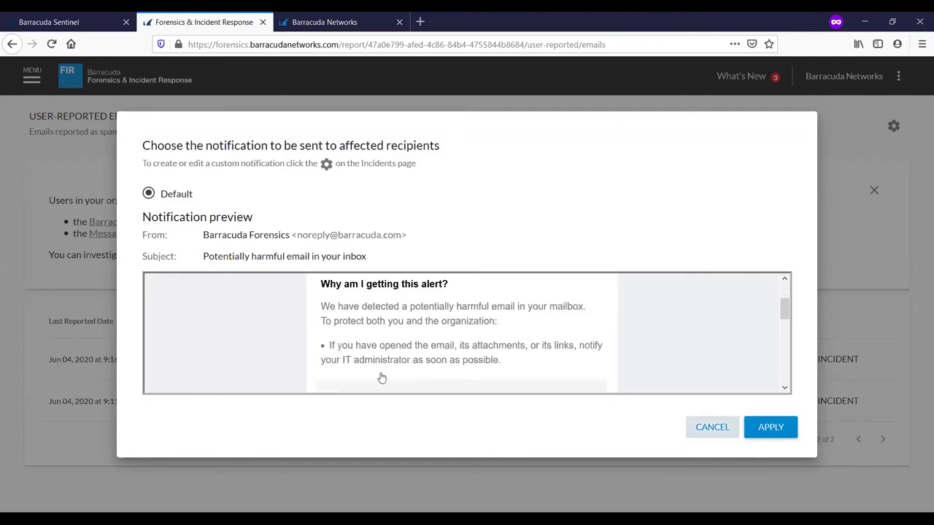
left_click(712, 427)
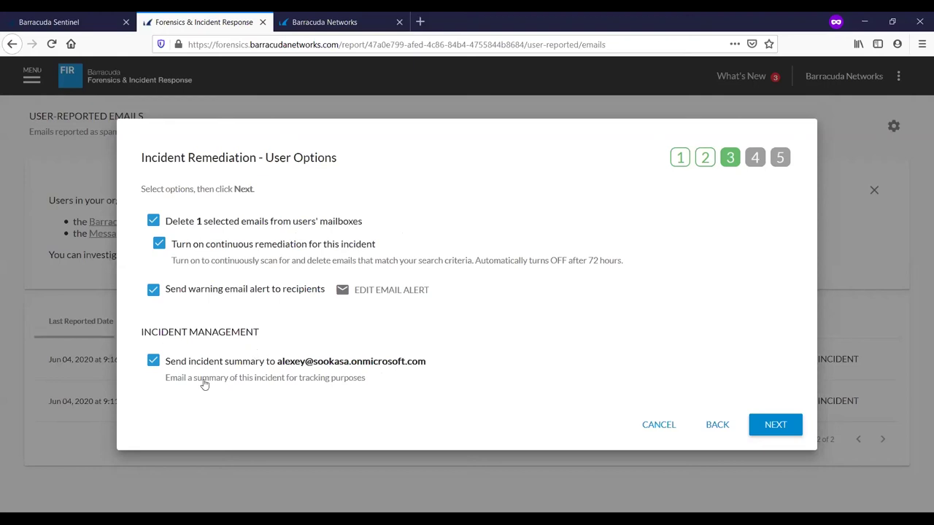
In the policy options, add a sender policy to Block emails and block all user web traffic for domains contained in links.
left_click(776, 424)
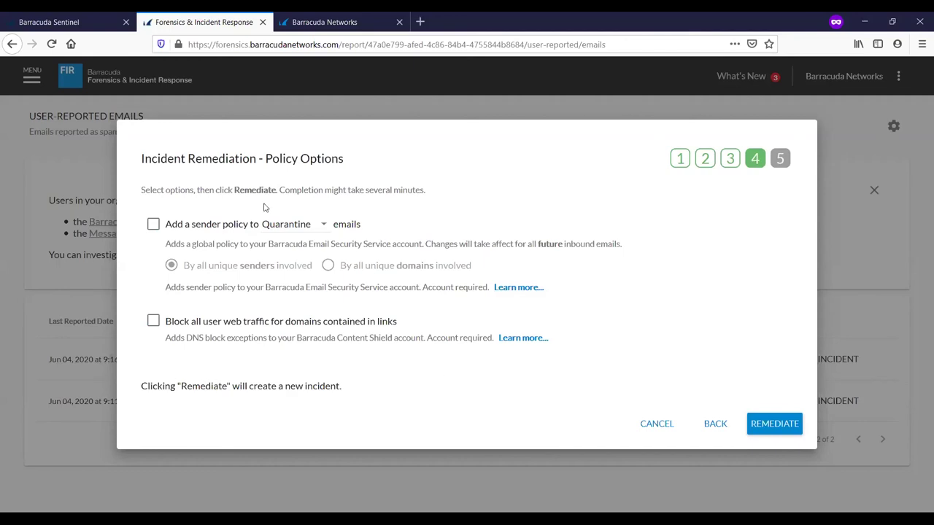
left_click(153, 224)
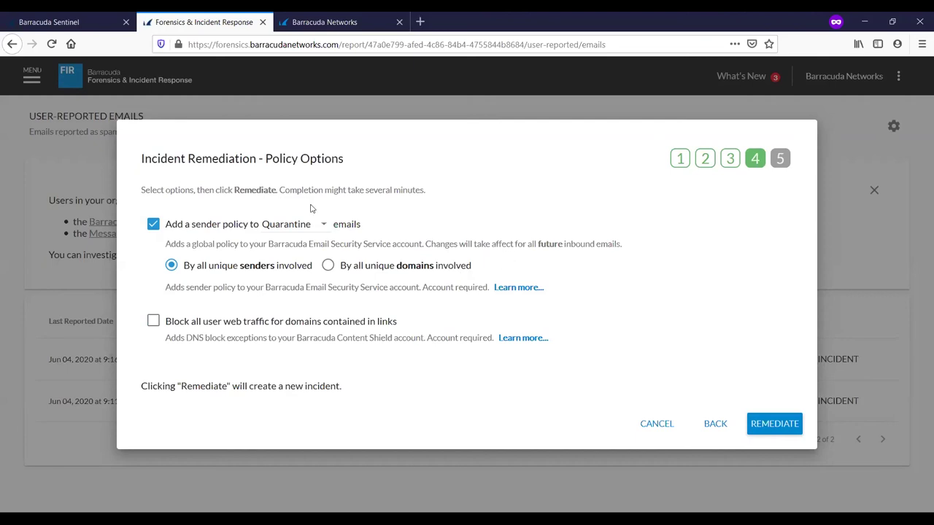
left_click(289, 229)
left_click(286, 252)
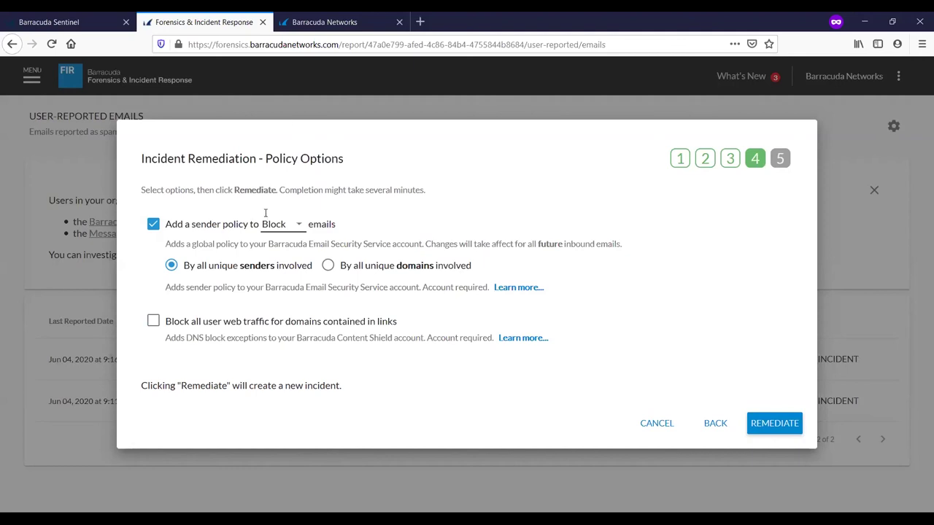
left_click(153, 321)
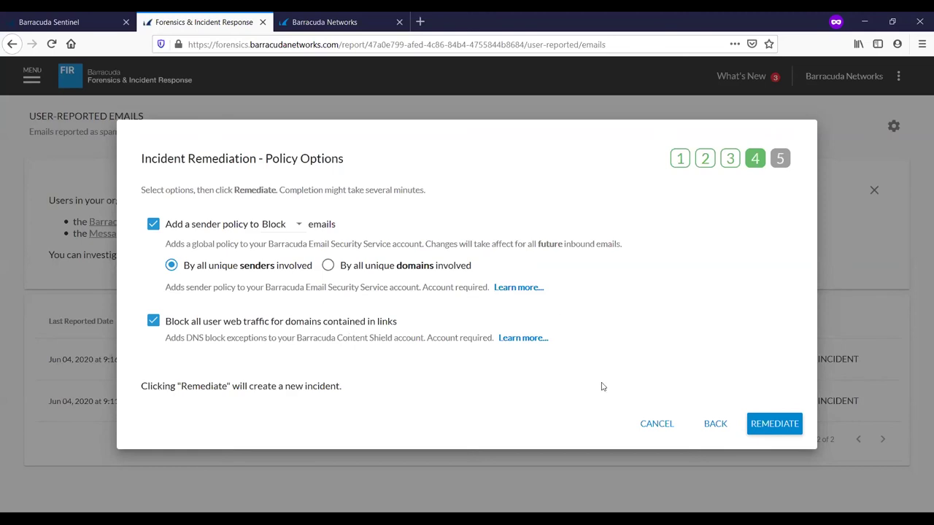
Submit the incident remediation, read the suggested follow-up actions and close the wizard.
left_click(762, 429)
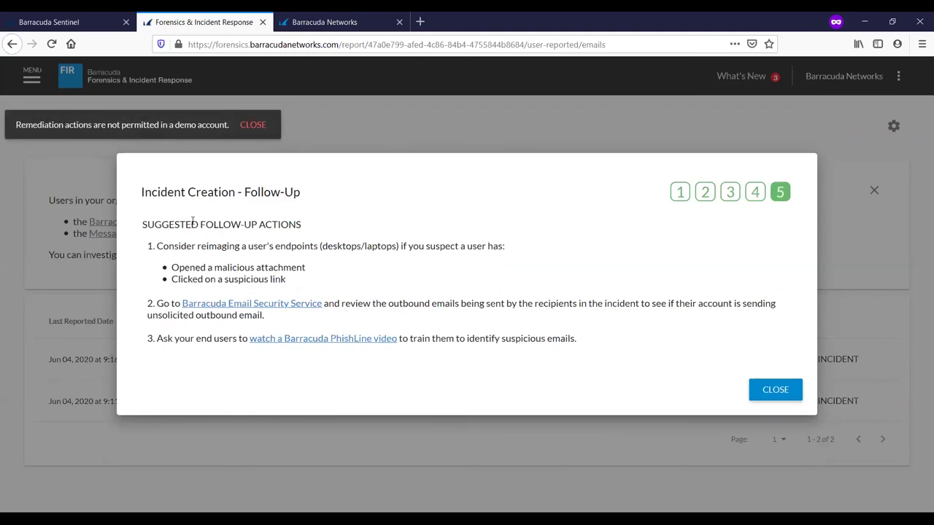
left_click_drag(149, 245, 481, 343)
left_click(664, 369)
left_click(772, 389)
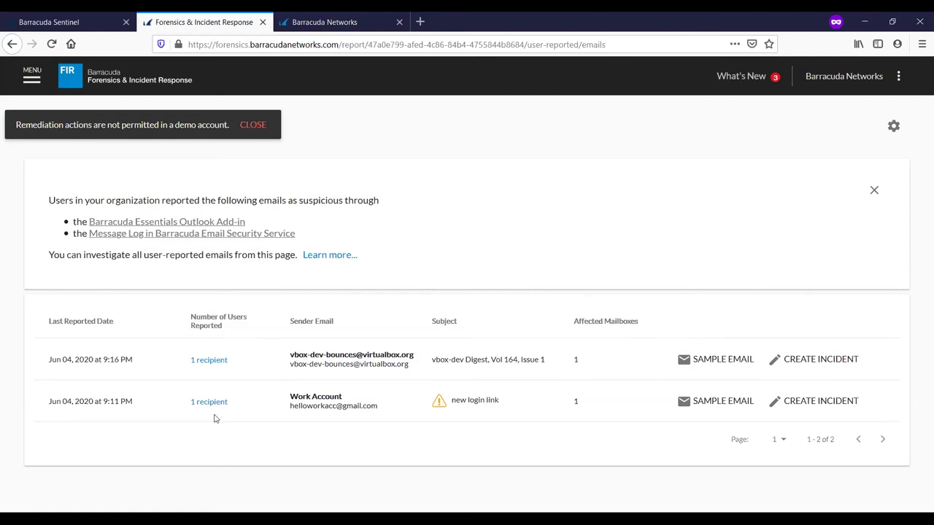
Open the previously reported incidents, look over the search criteria for a new incident and cancel it.
left_click(31, 77)
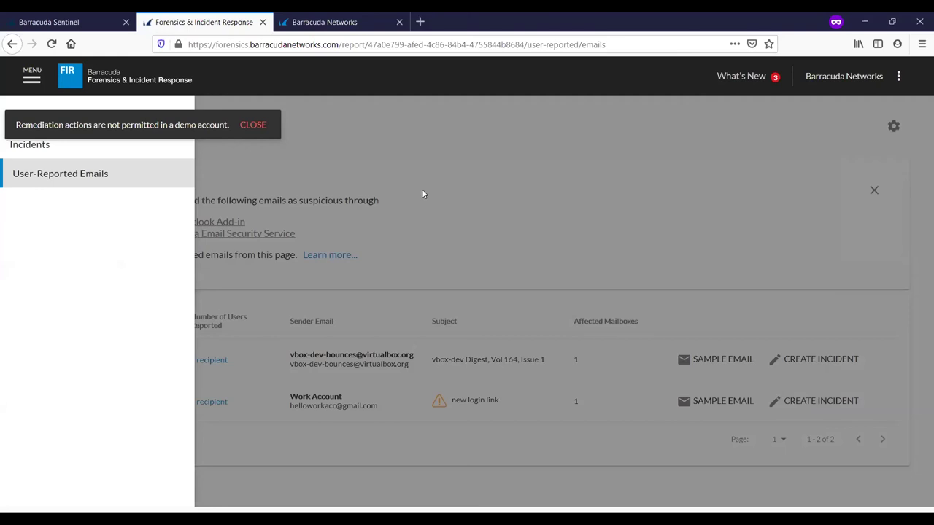
left_click(422, 191)
left_click(31, 77)
left_click(33, 143)
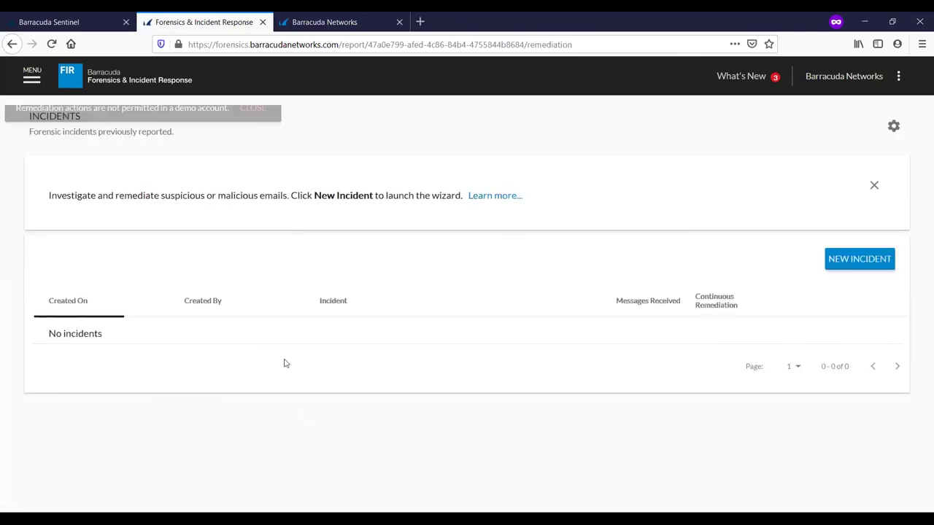
left_click(850, 268)
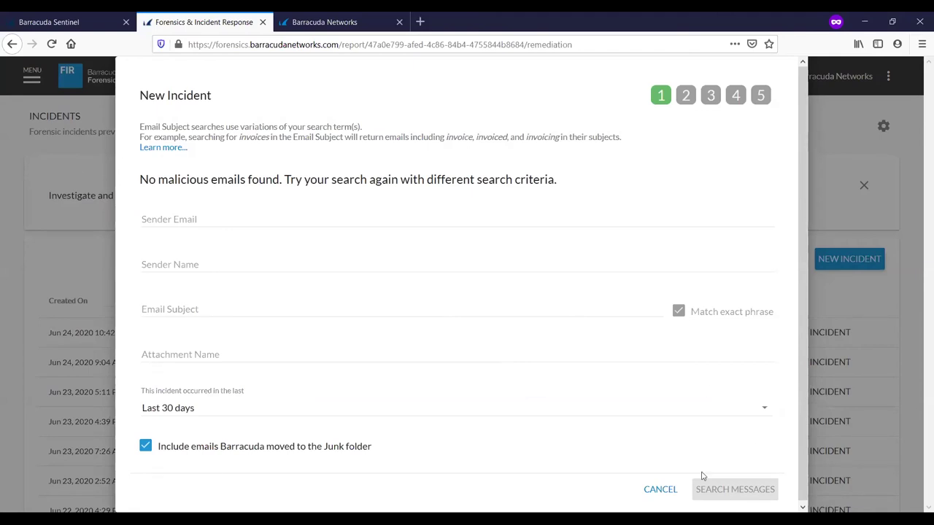
left_click(661, 489)
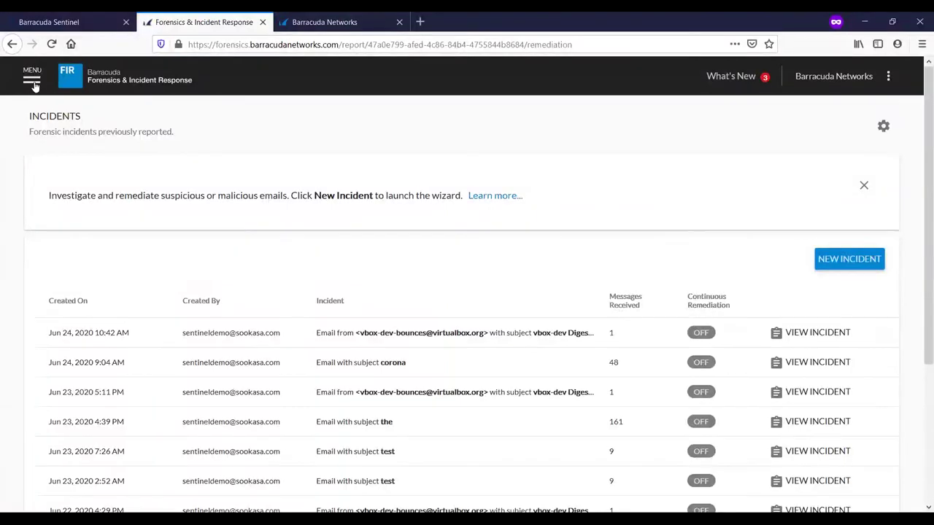
Open Insights, examine the post-delivery and related threat cards, and check the potential incident alert settings.
left_click(37, 80)
left_click(26, 115)
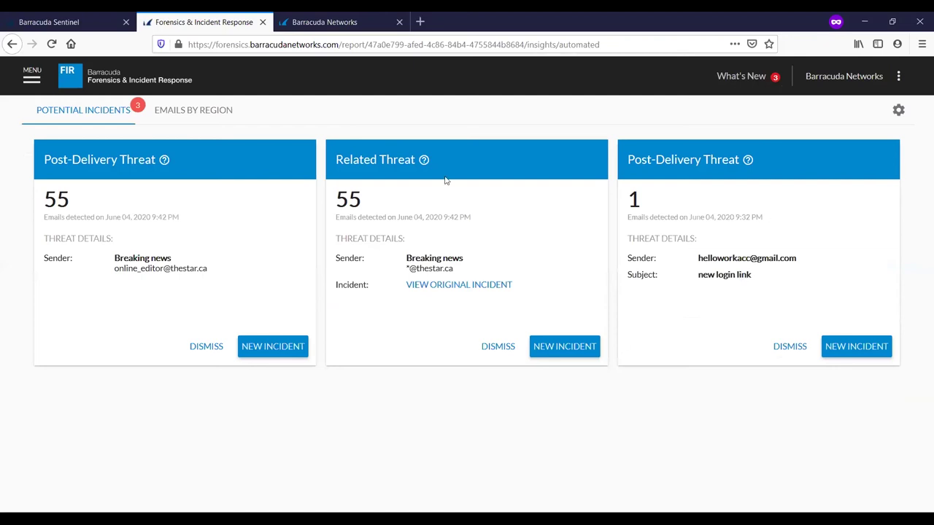
triple_click(355, 161)
triple_click(48, 157)
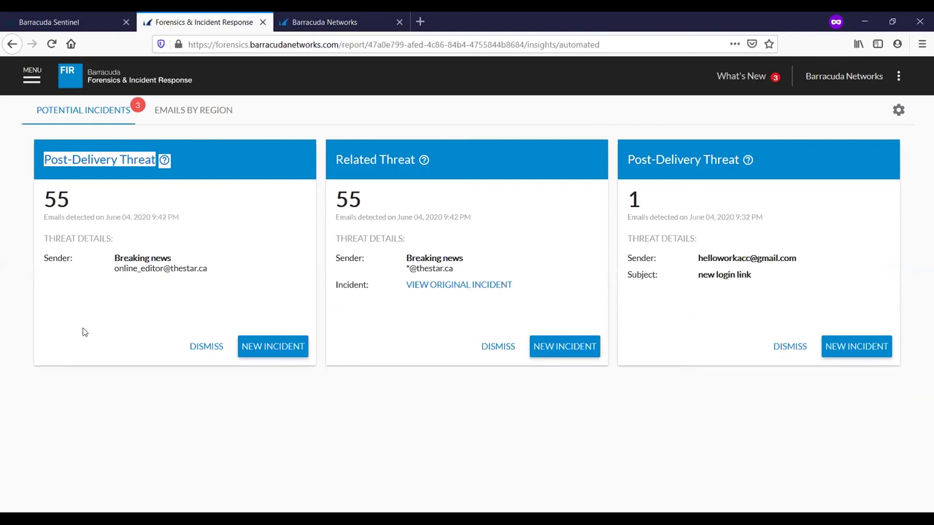
left_click(305, 392)
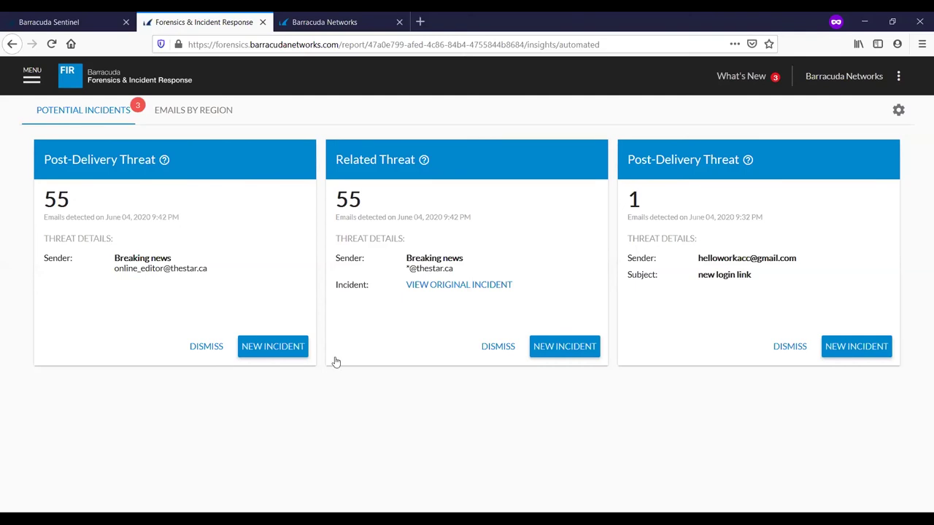
left_click(898, 110)
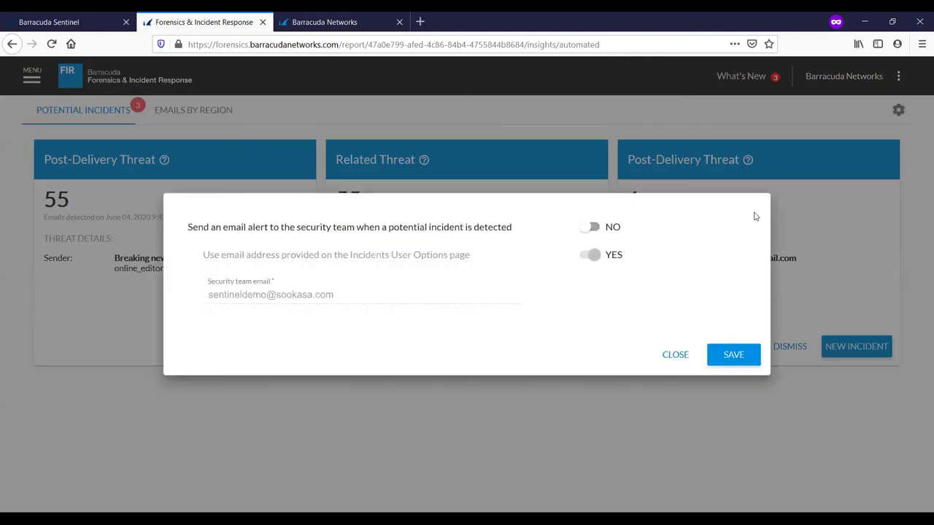
left_click(673, 355)
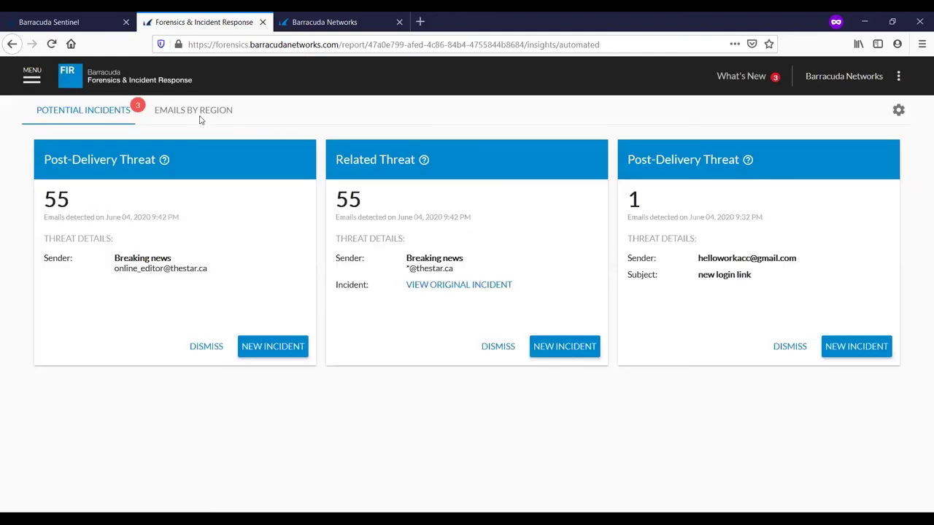
Open the remediation defaults of Incidents, read the Automatic Remediation description and close the settings.
left_click(26, 79)
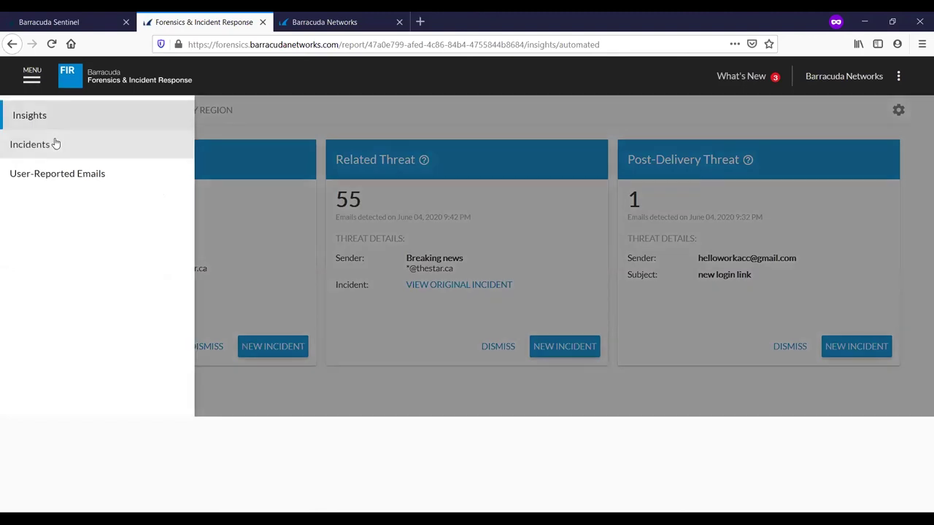
left_click(56, 143)
left_click(883, 134)
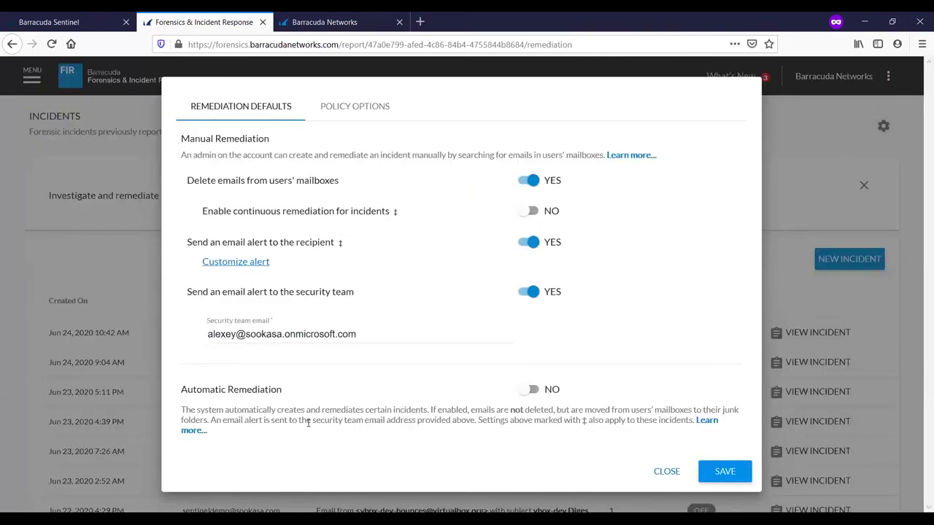
left_click_drag(231, 389, 315, 396)
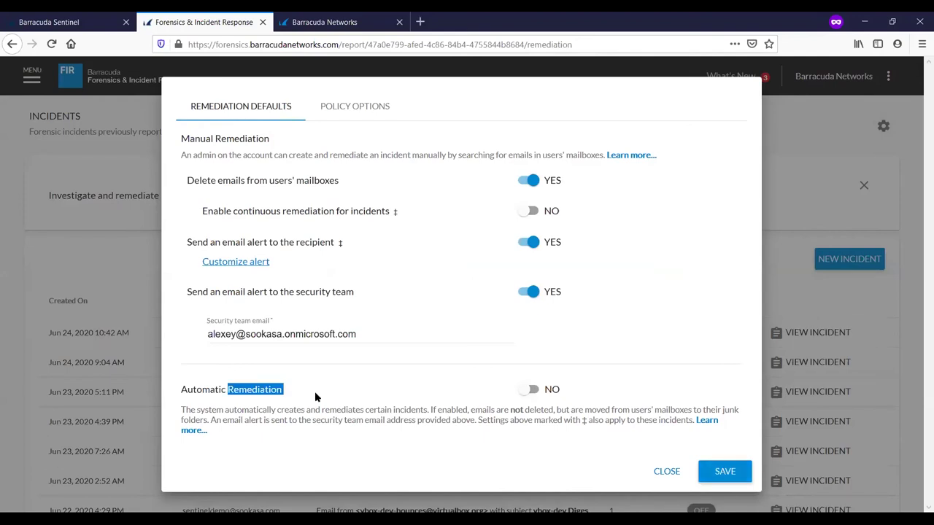
left_click_drag(471, 410, 558, 411)
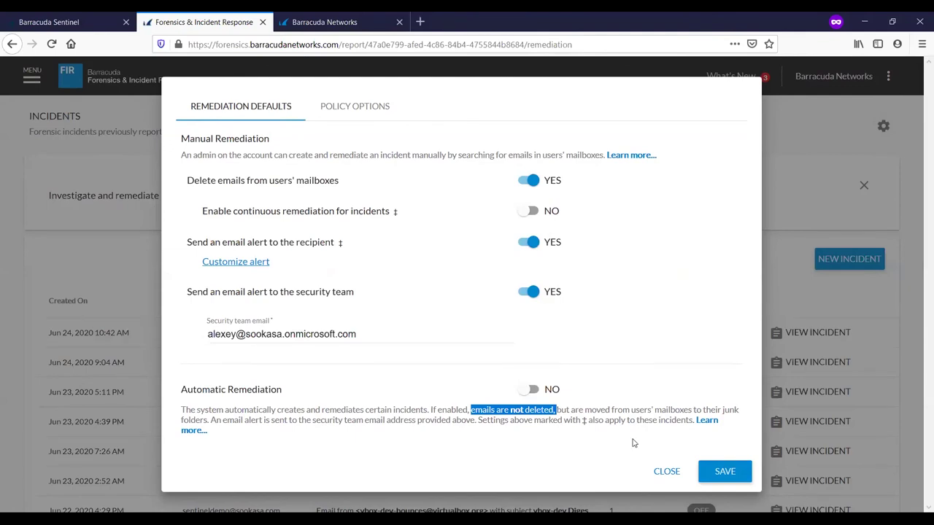
left_click(665, 472)
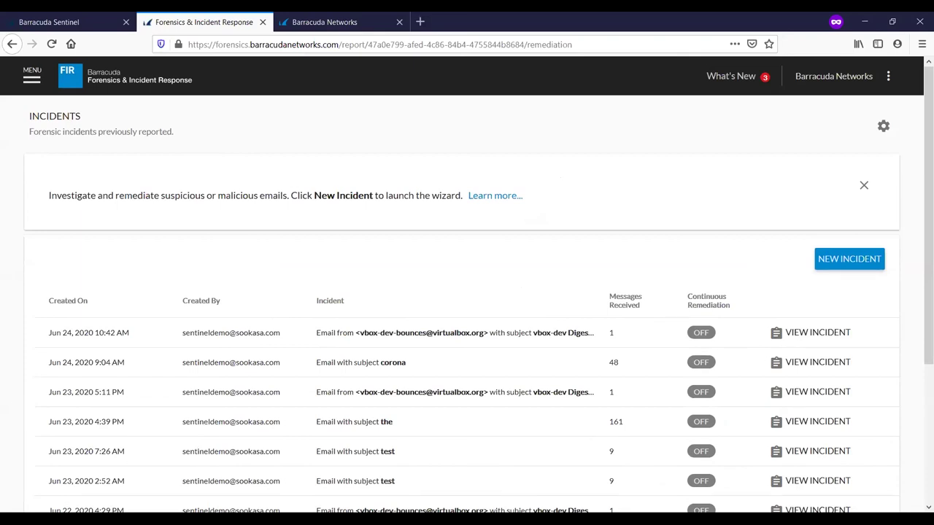
Switch to the PowerPoint presentation 13_threats_deutsch_final.pptx and browse its slide thumbnails to around slide 24.
key("alt+Tab")
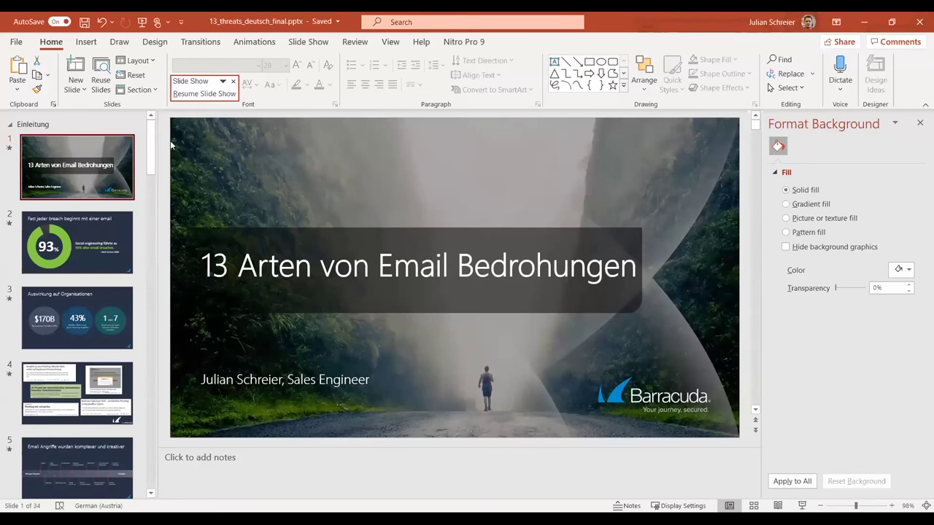
scroll(124, 333, "down", 10)
scroll(127, 371, "down", 3)
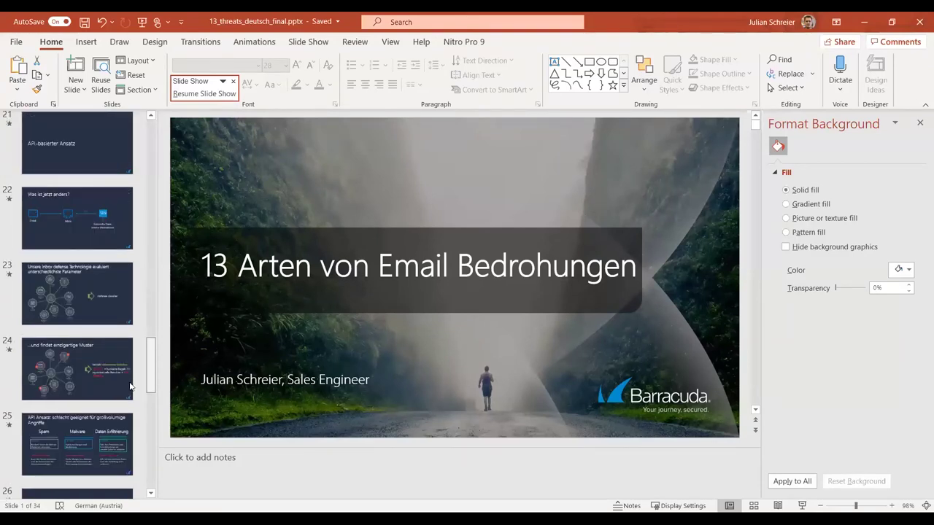